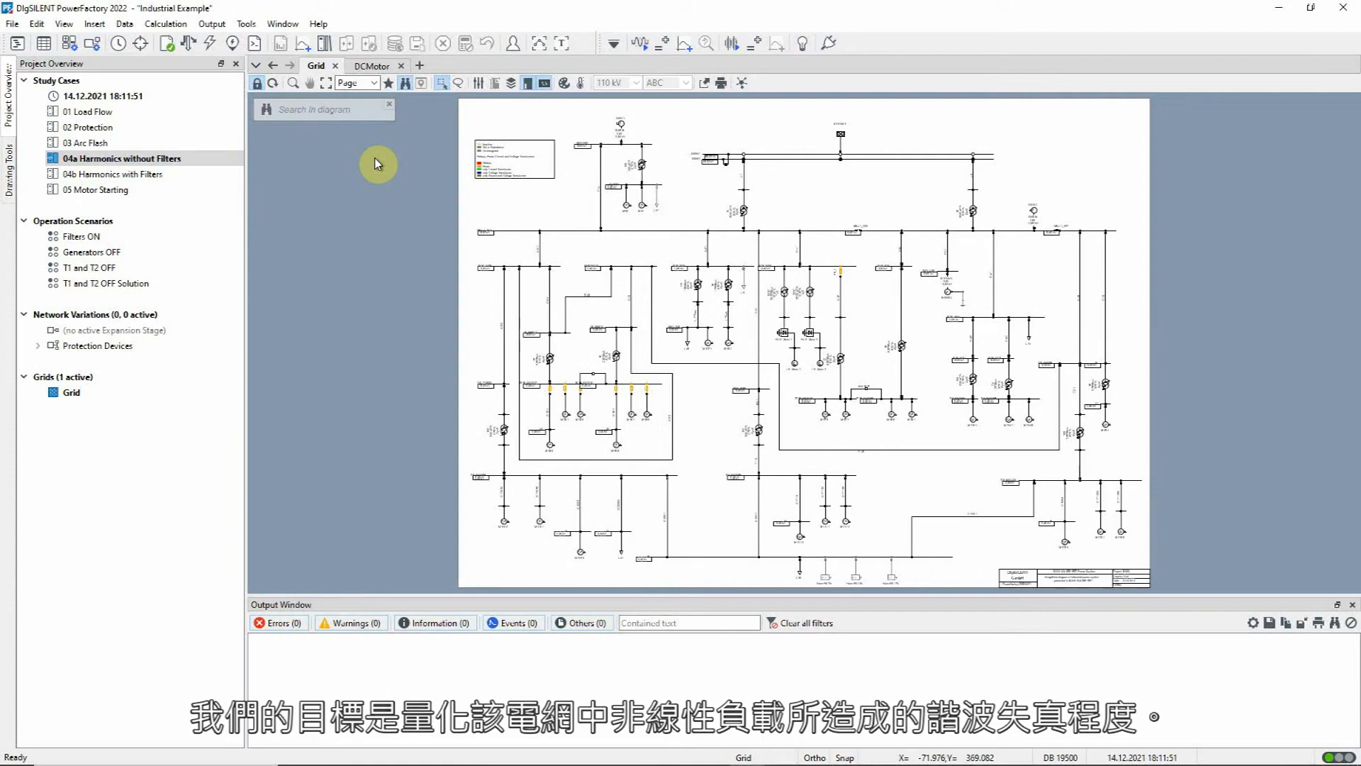
# Step: Examine the Power Quality/Harmonics settings of the rectifier R DC Motor 1 in the grid diagram
pyautogui.click(291, 84)
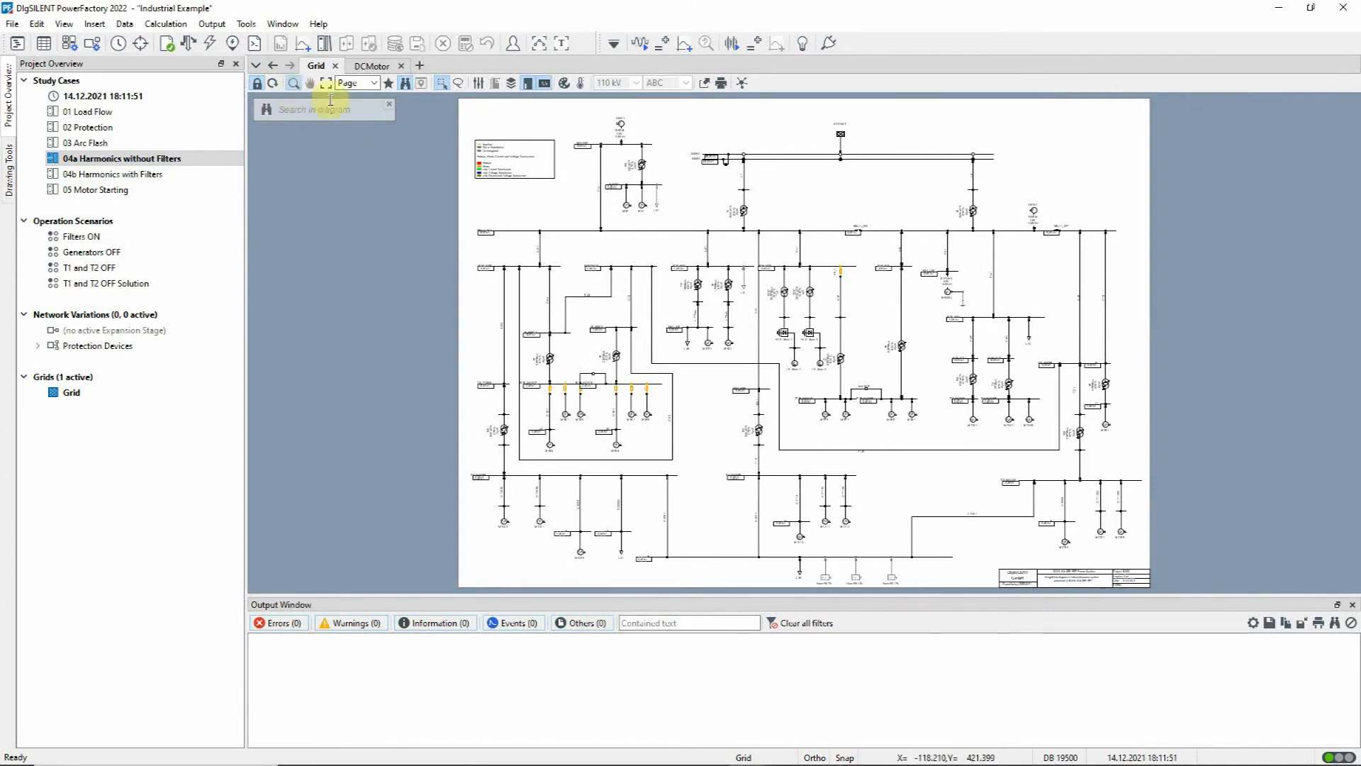
pyautogui.moveTo(605, 204); pyautogui.dragTo(935, 414)
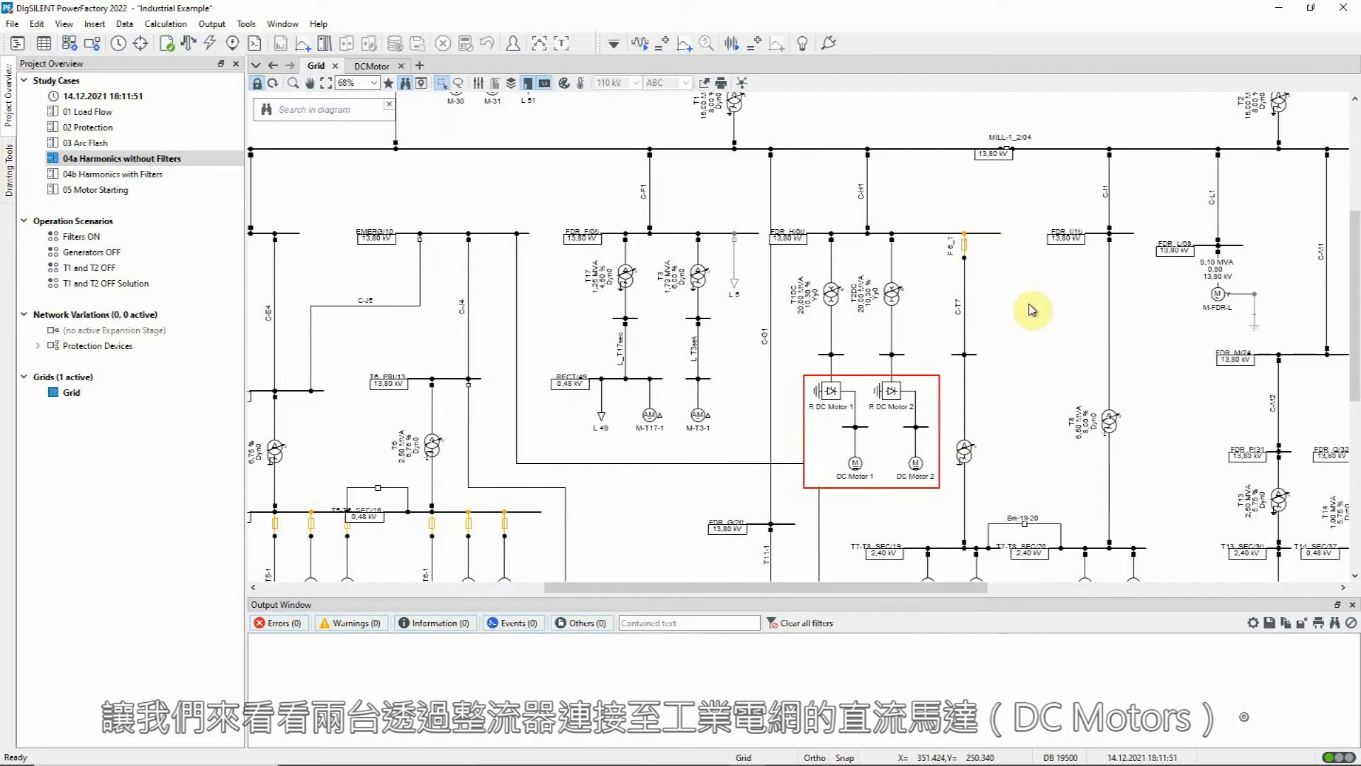
pyautogui.doubleClick(827, 390)
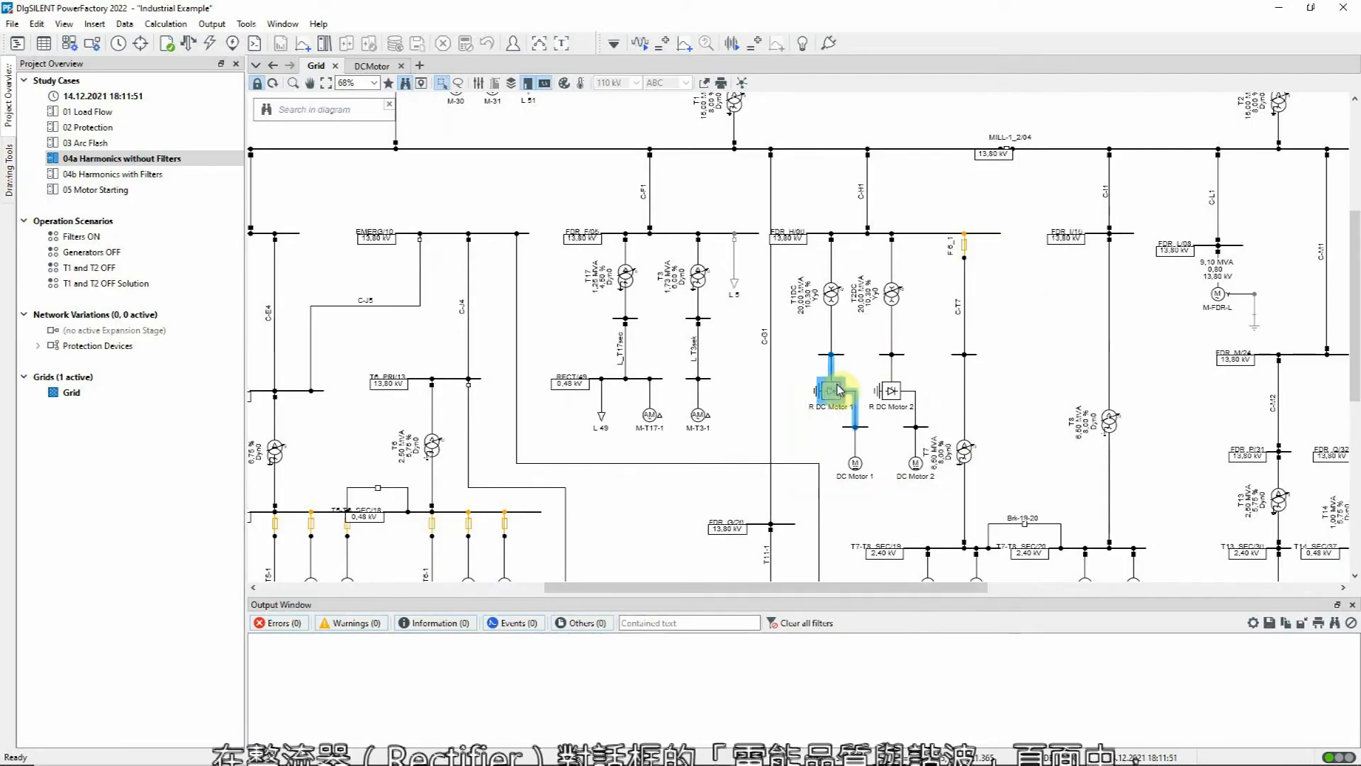
pyautogui.click(471, 374)
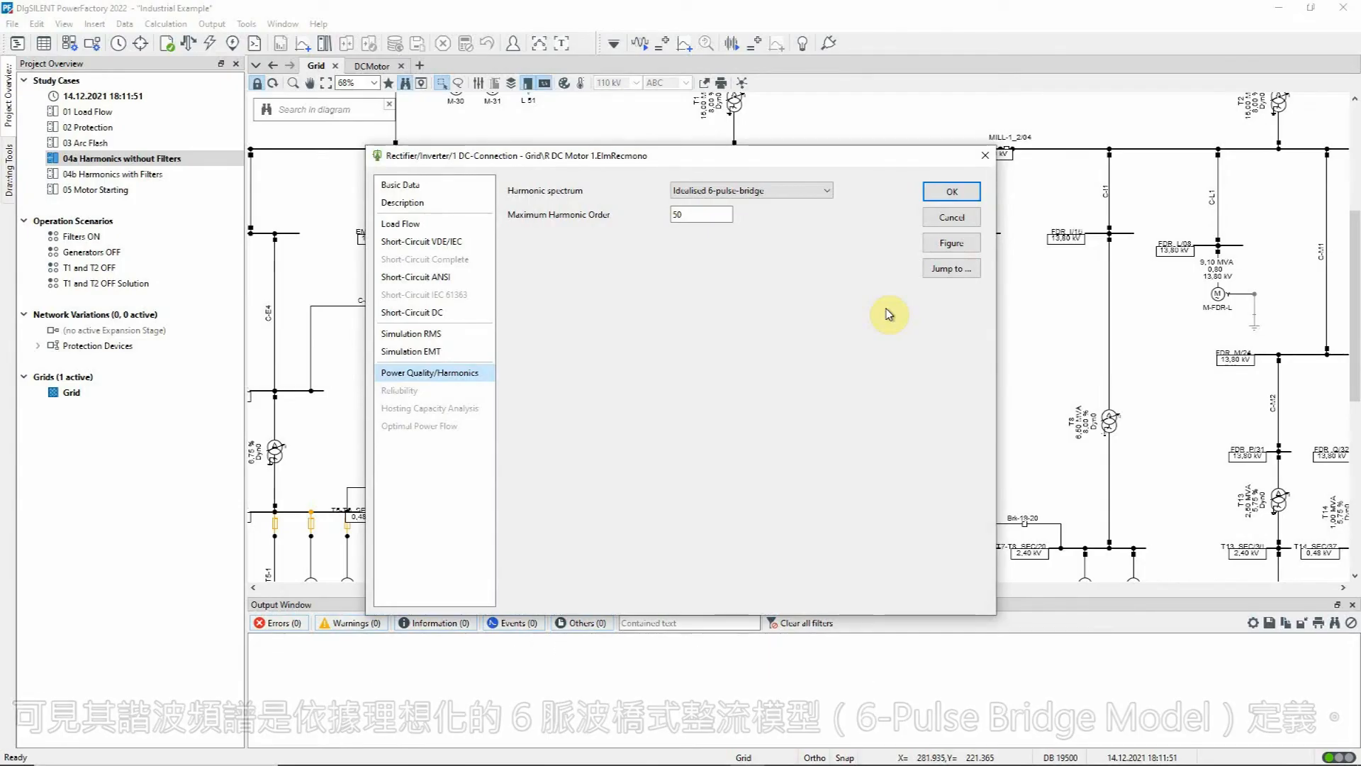
pyautogui.click(940, 243)
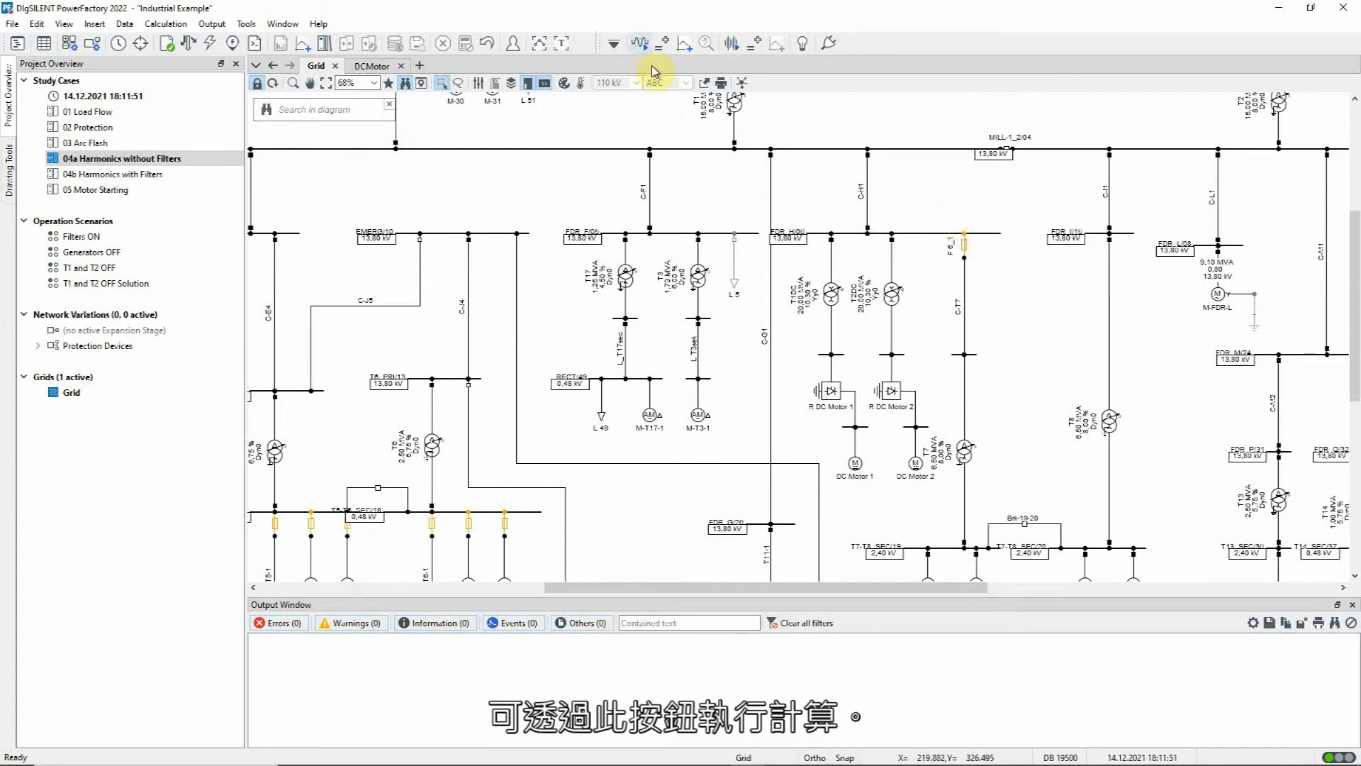
# Step: Execute the harmonic load flow with its preset options and plot the harmonic distortion of the busbar directly above rectifier R DC Motor 1
pyautogui.click(644, 45)
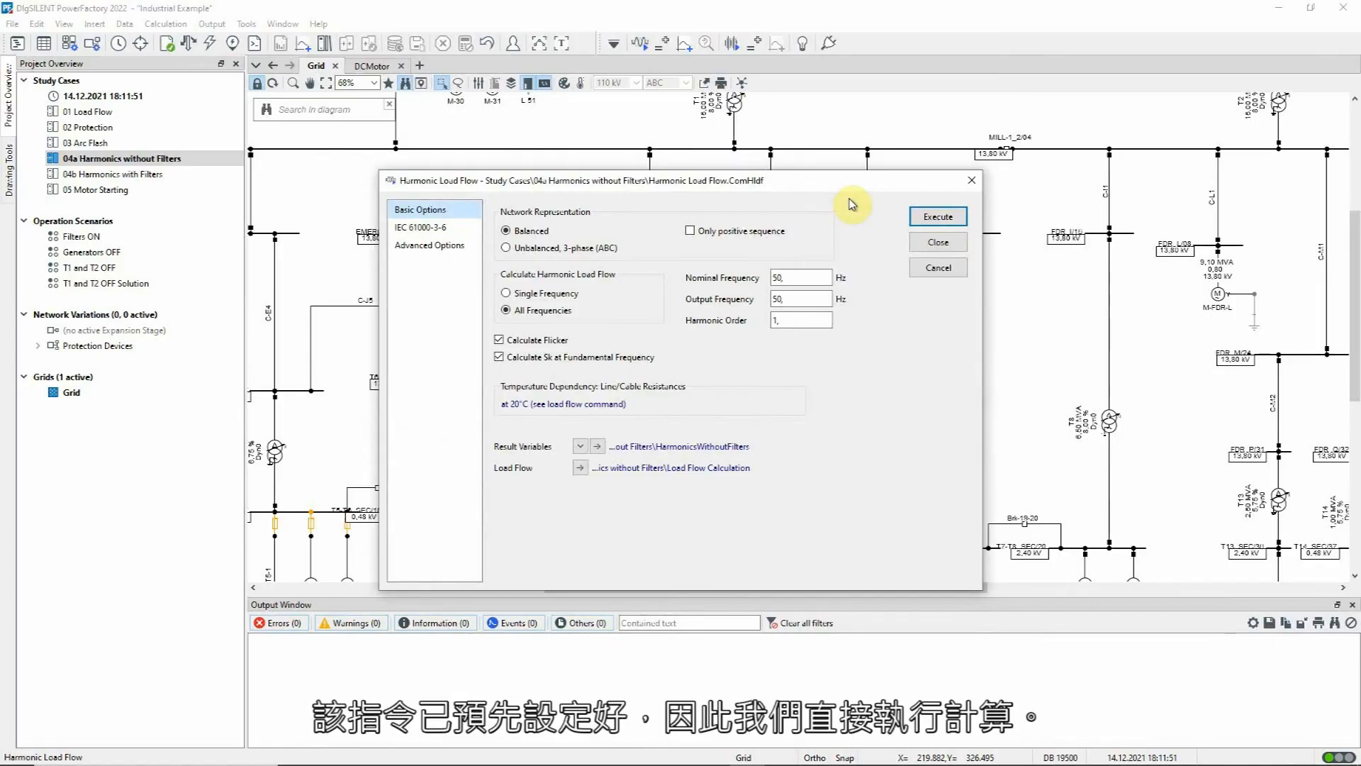
pyautogui.click(919, 219)
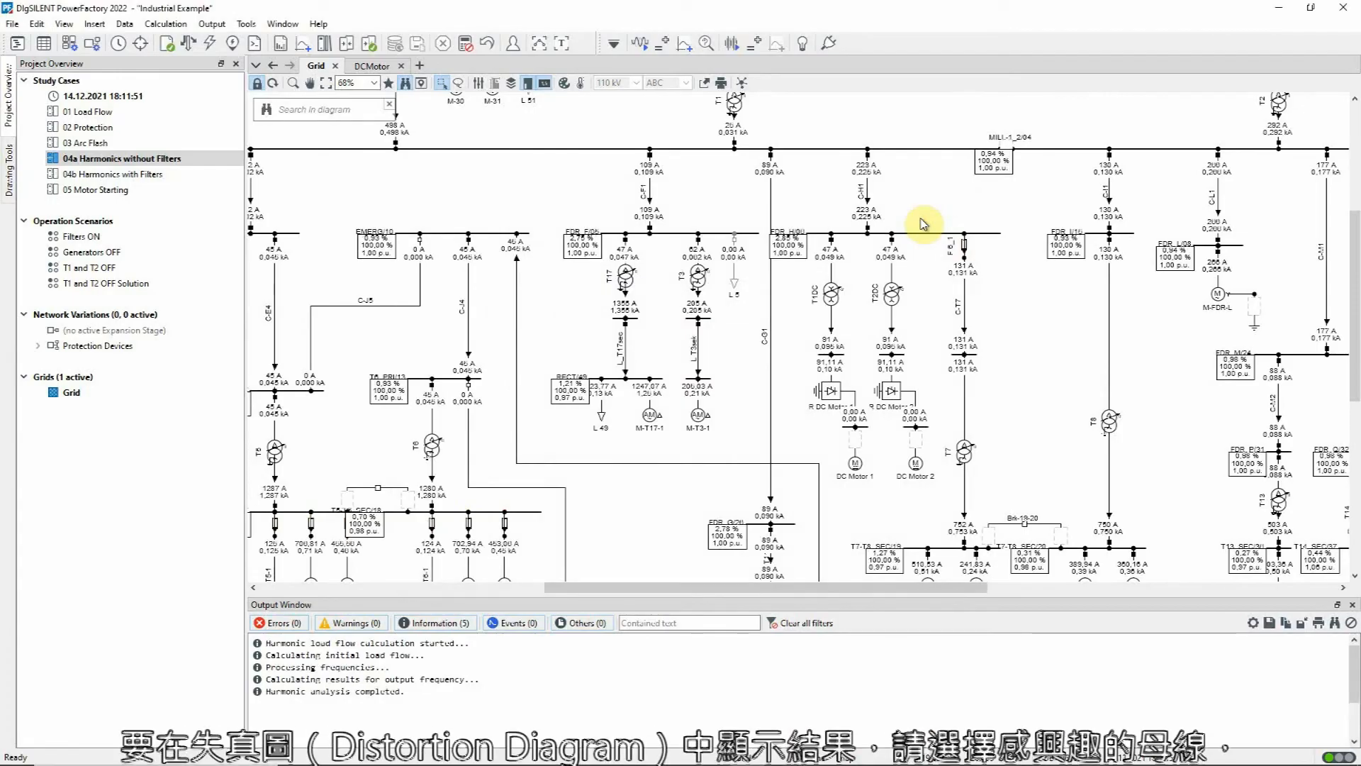
pyautogui.click(842, 354)
pyautogui.rightClick(842, 355)
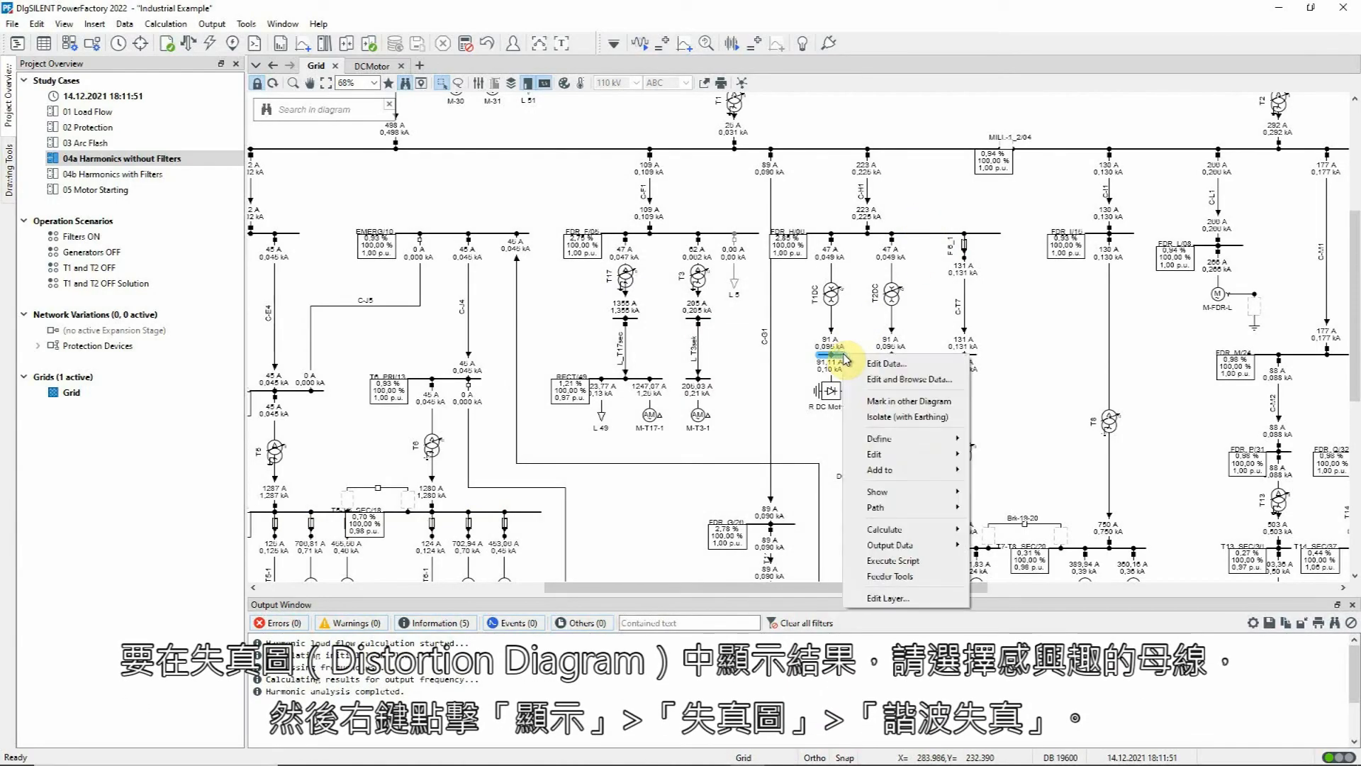
pyautogui.moveTo(949, 499)
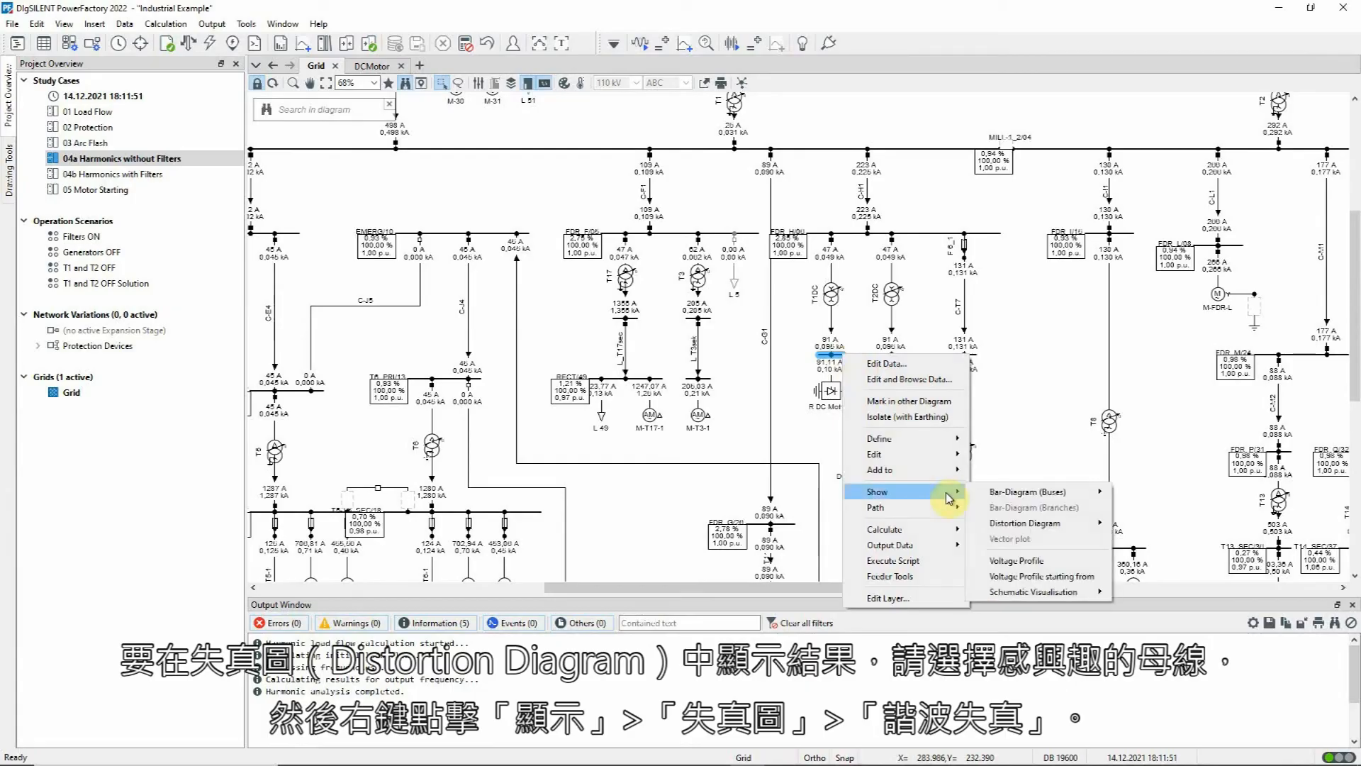
pyautogui.moveTo(1020, 523)
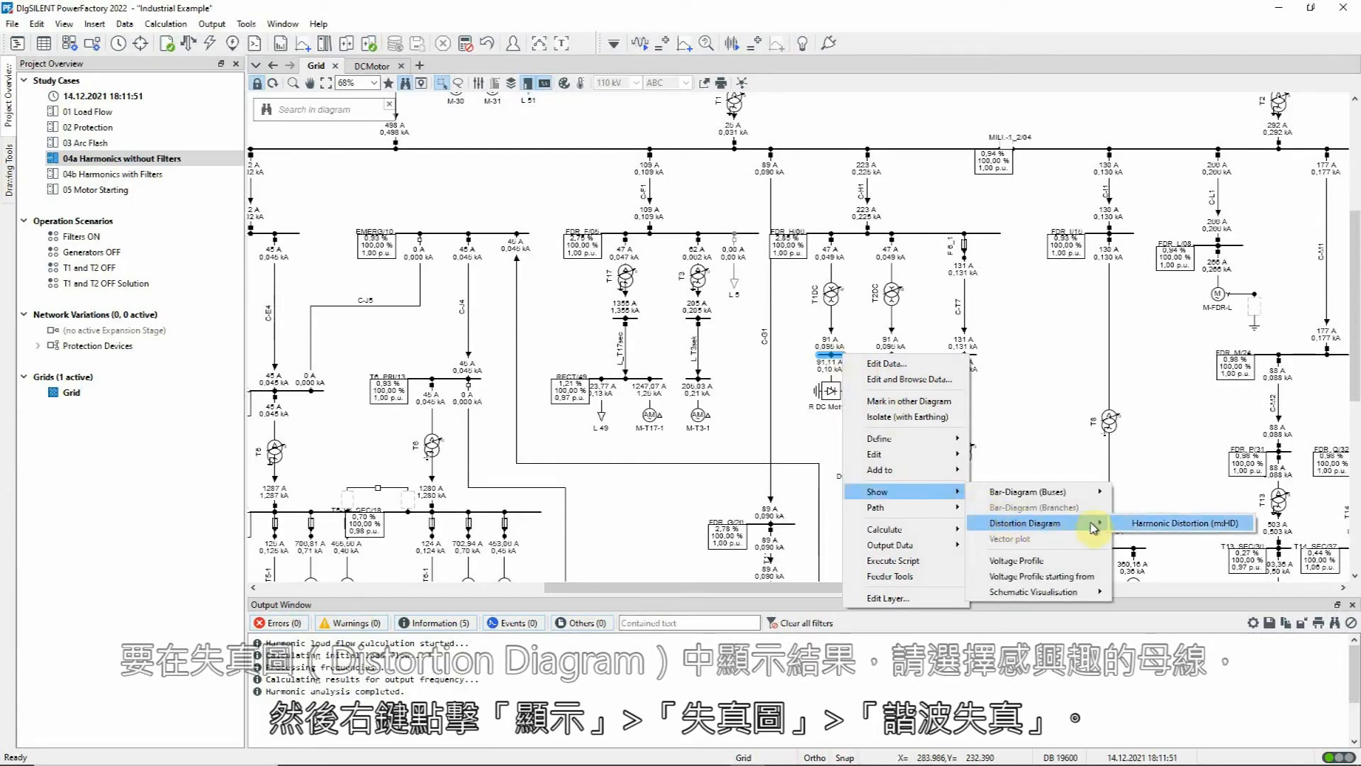
pyautogui.click(1144, 528)
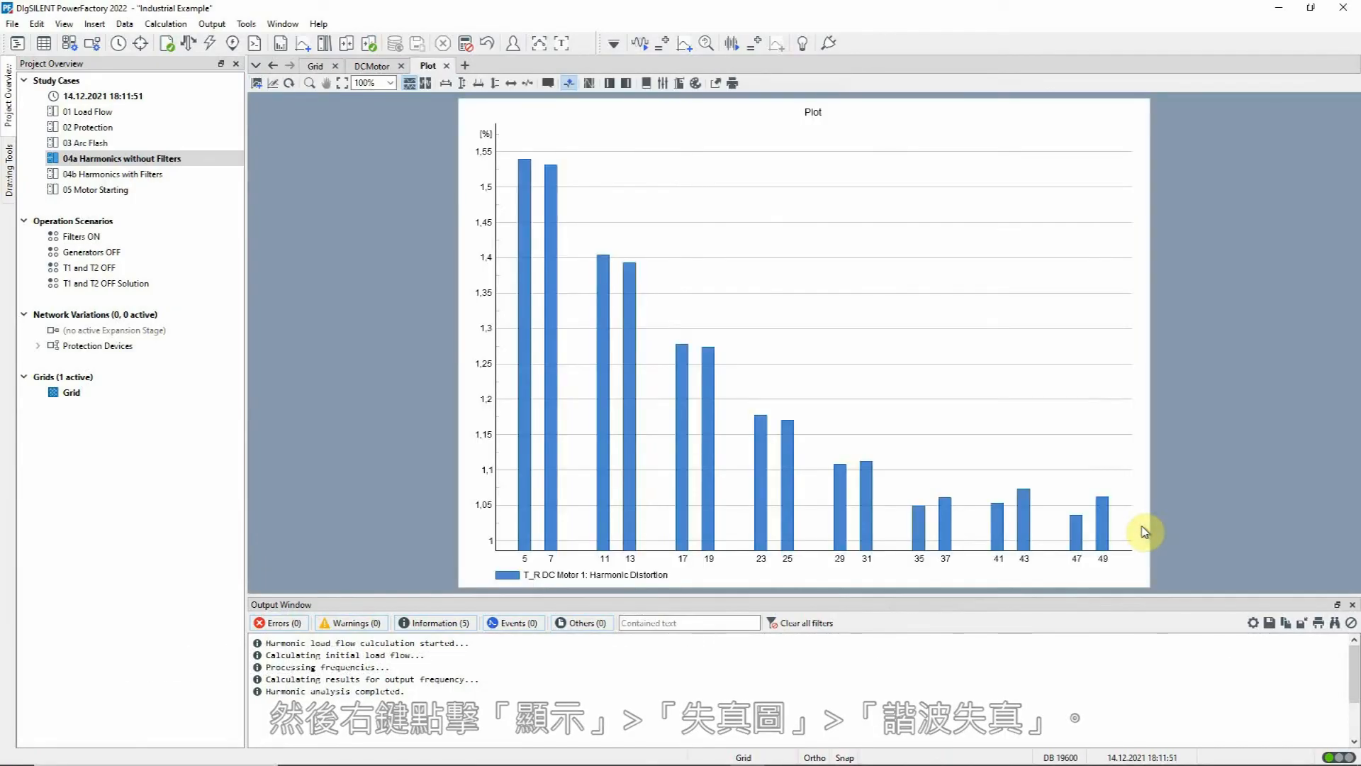
# Step: Add the IEC 61000-3-6 Table 2 harmonic limits to the distortion plot in green diagonal cross-hatching, and rescale the vertical axis to fit
pyautogui.rightClick(811, 167)
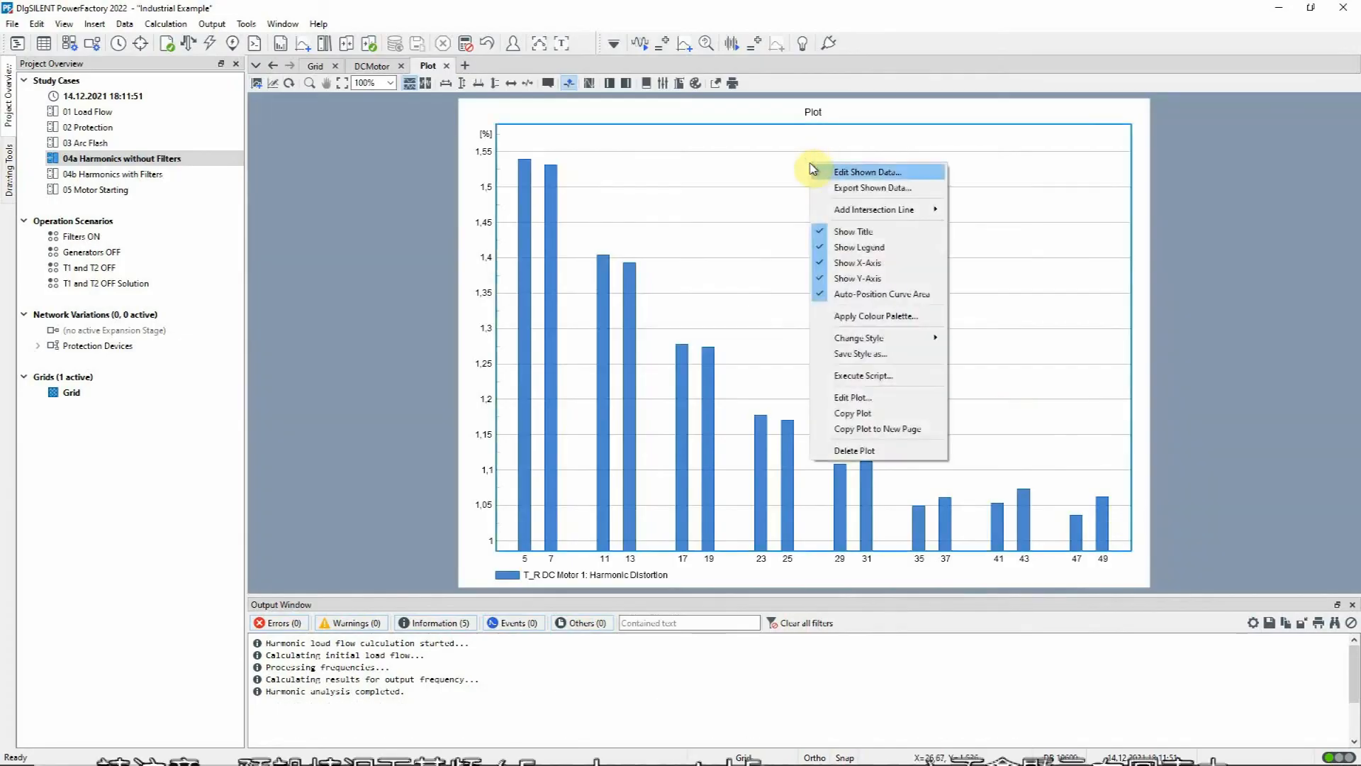
pyautogui.click(844, 174)
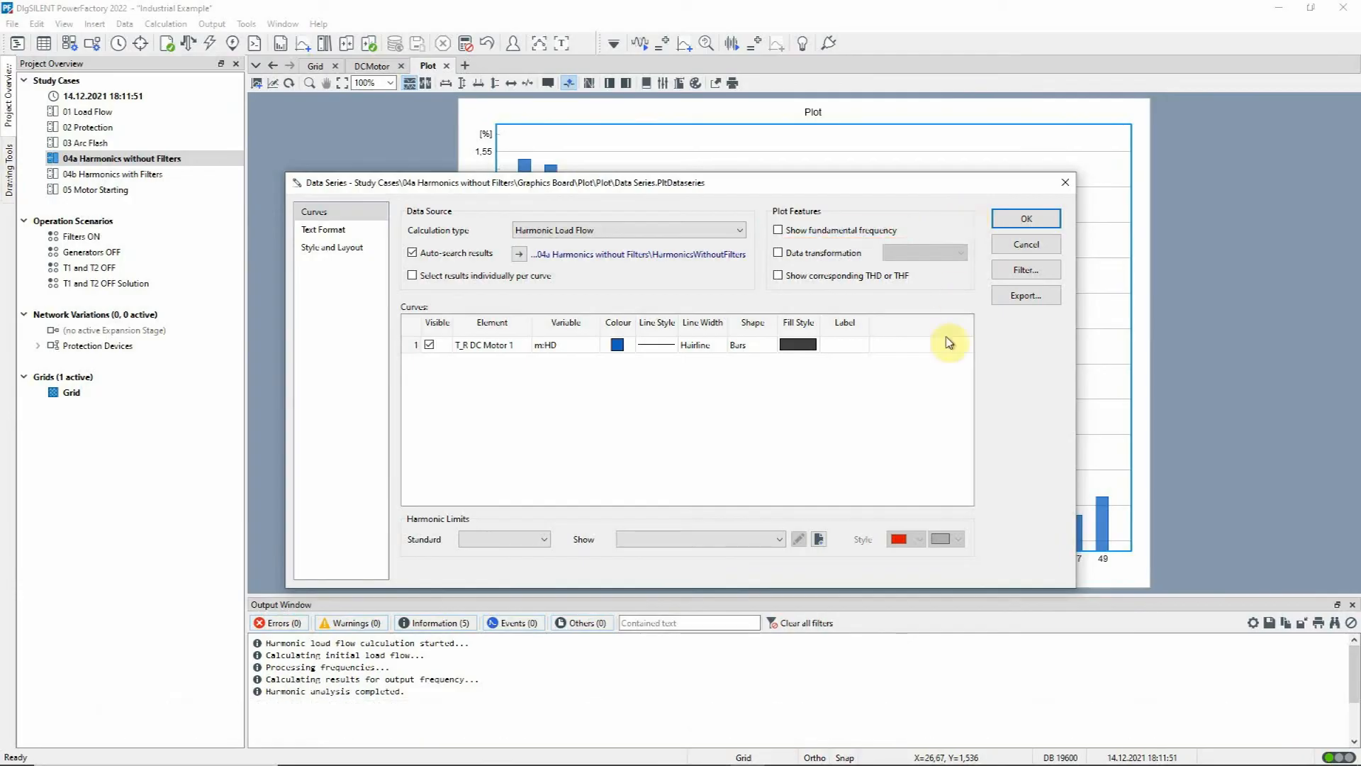
pyautogui.click(780, 541)
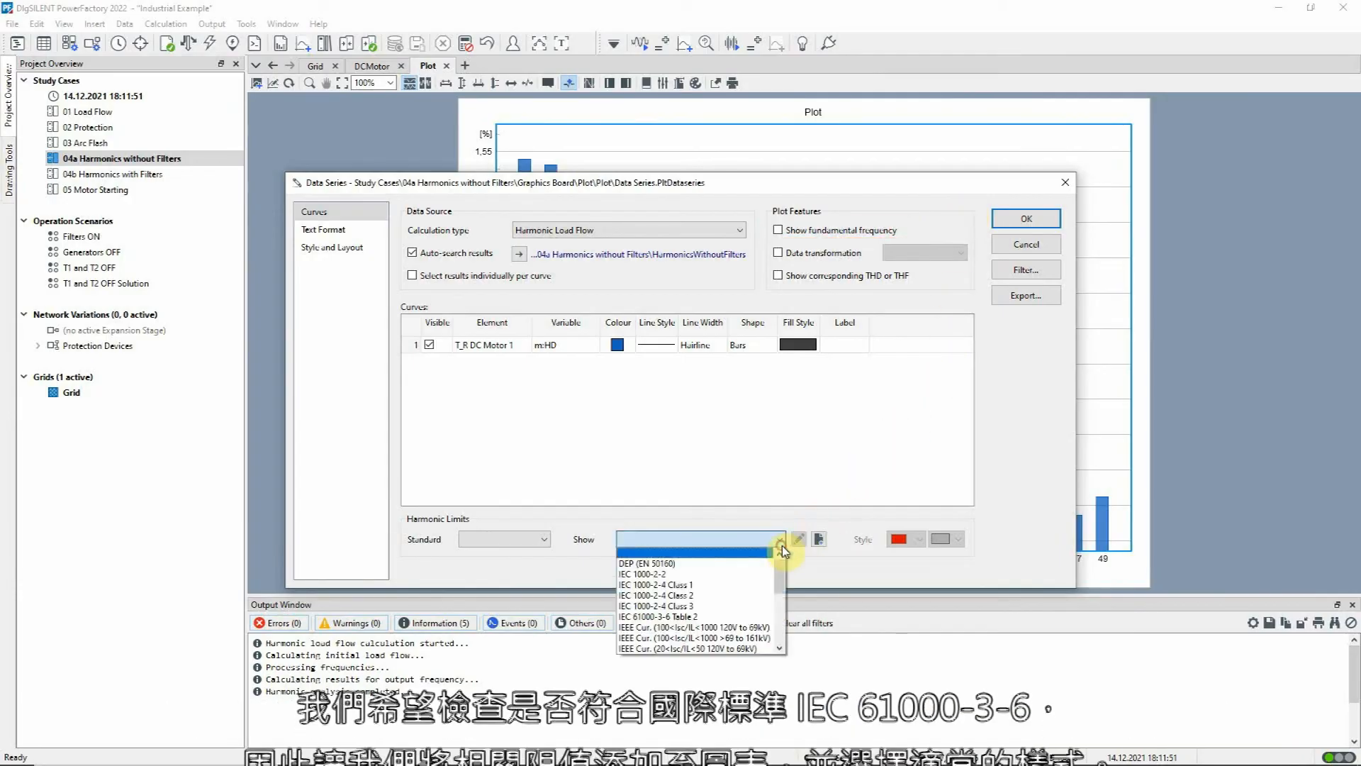
pyautogui.click(746, 616)
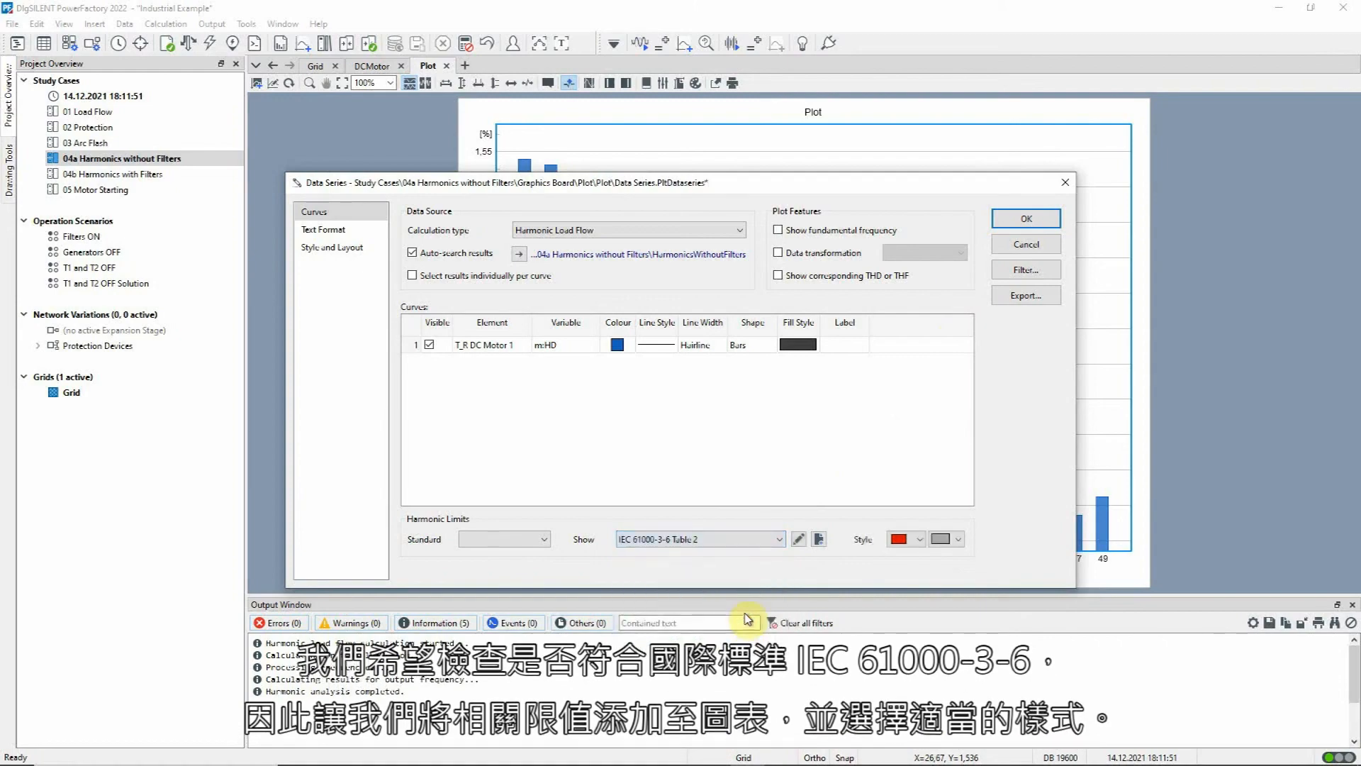
pyautogui.click(920, 540)
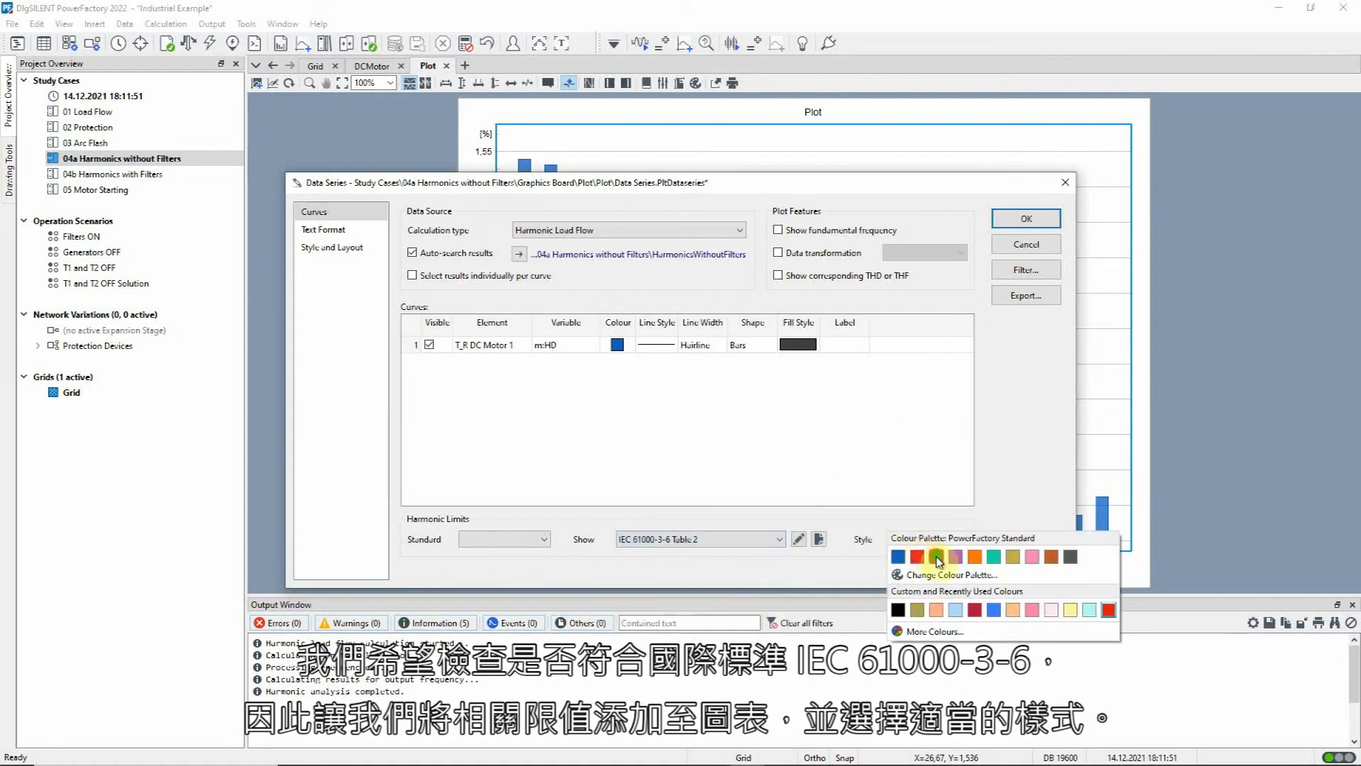
pyautogui.click(936, 560)
pyautogui.click(946, 539)
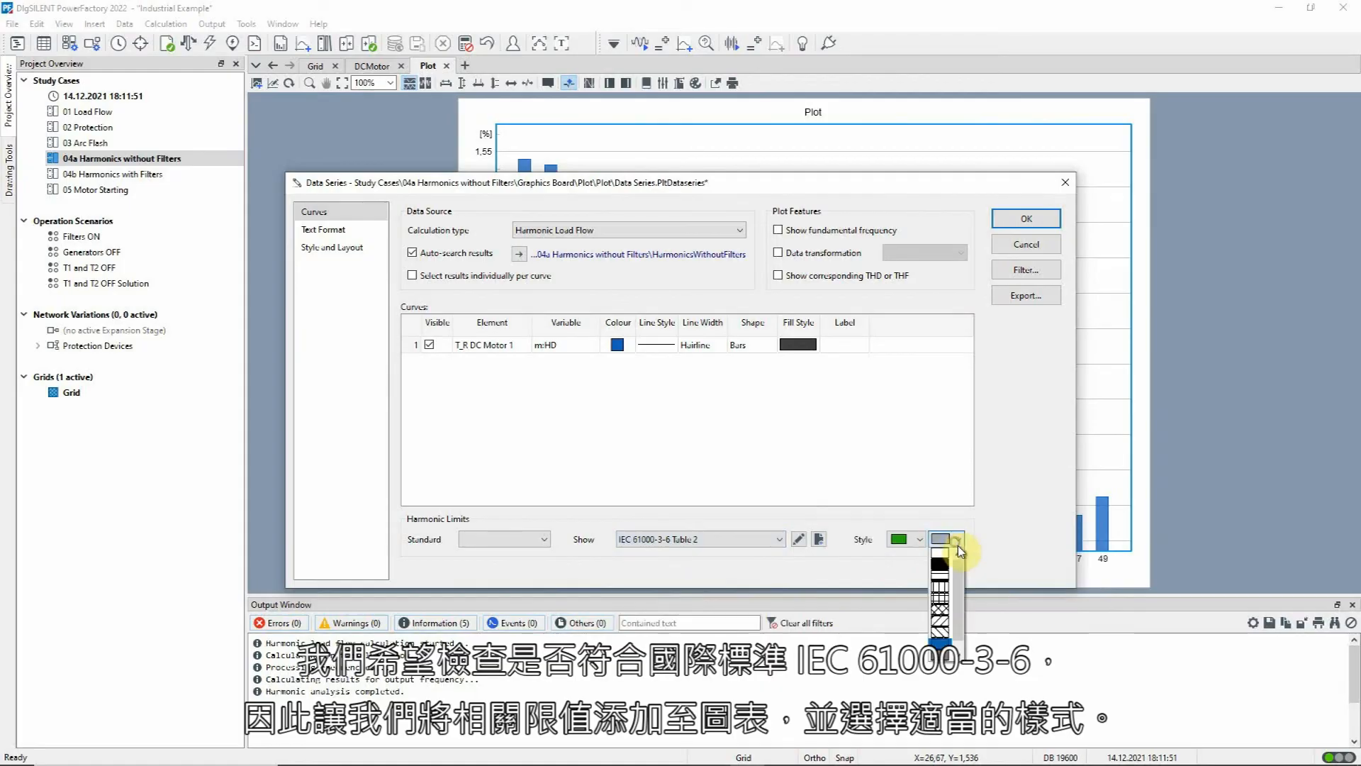
pyautogui.click(946, 608)
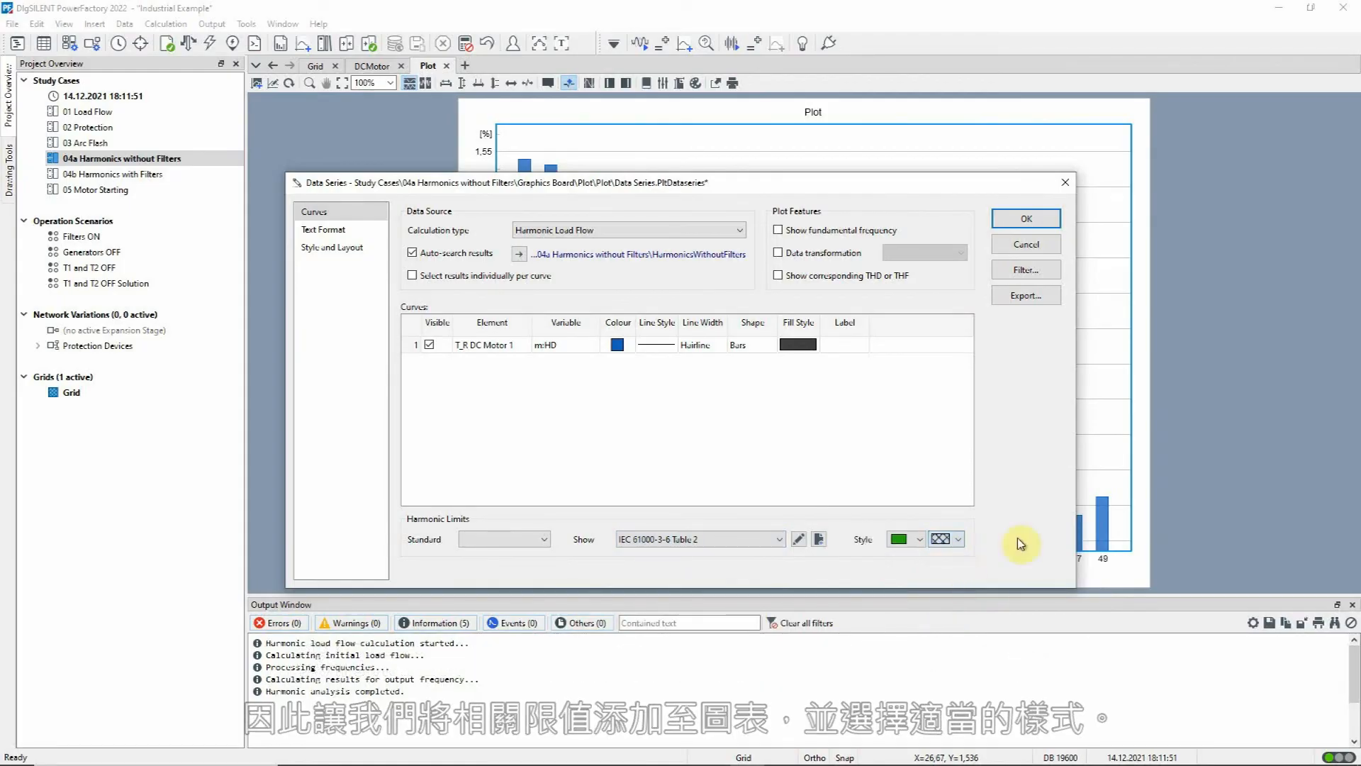
pyautogui.click(1046, 227)
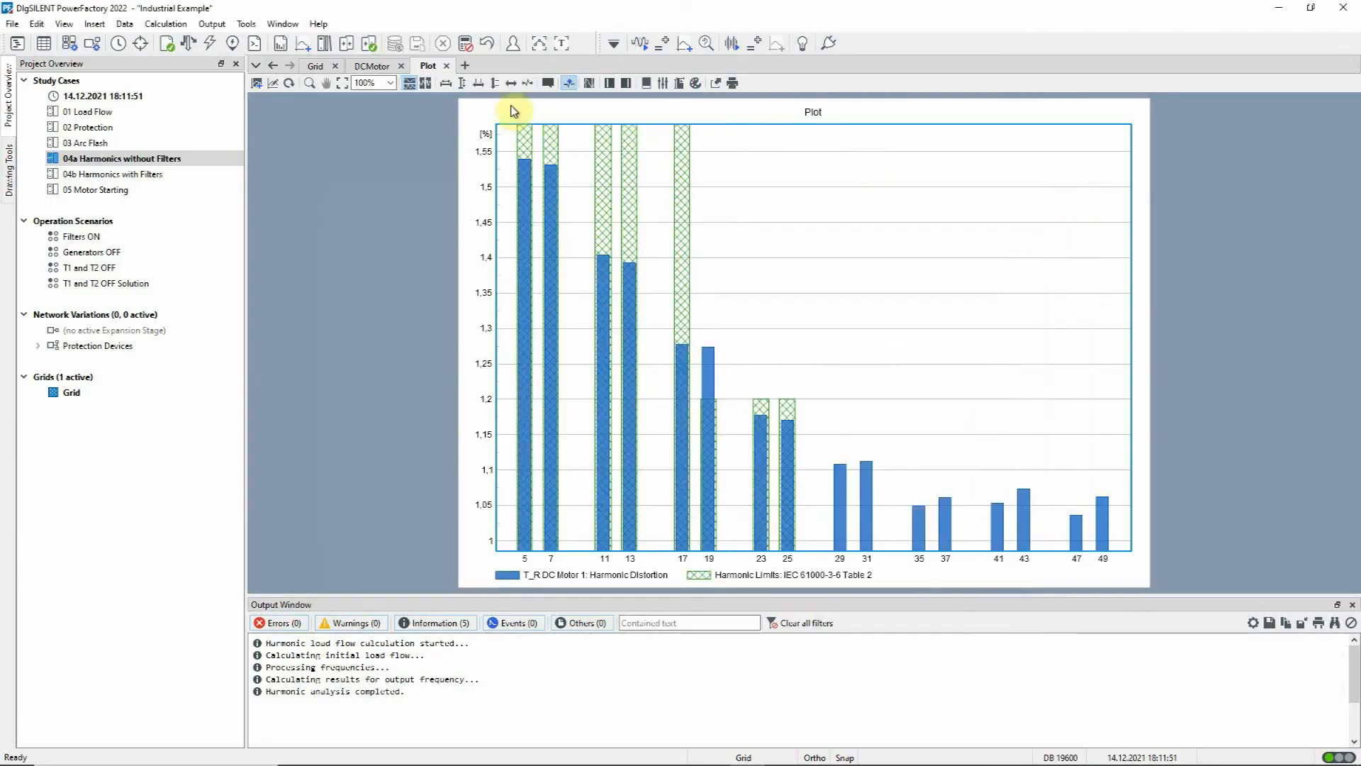
pyautogui.click(462, 82)
pyautogui.click(431, 125)
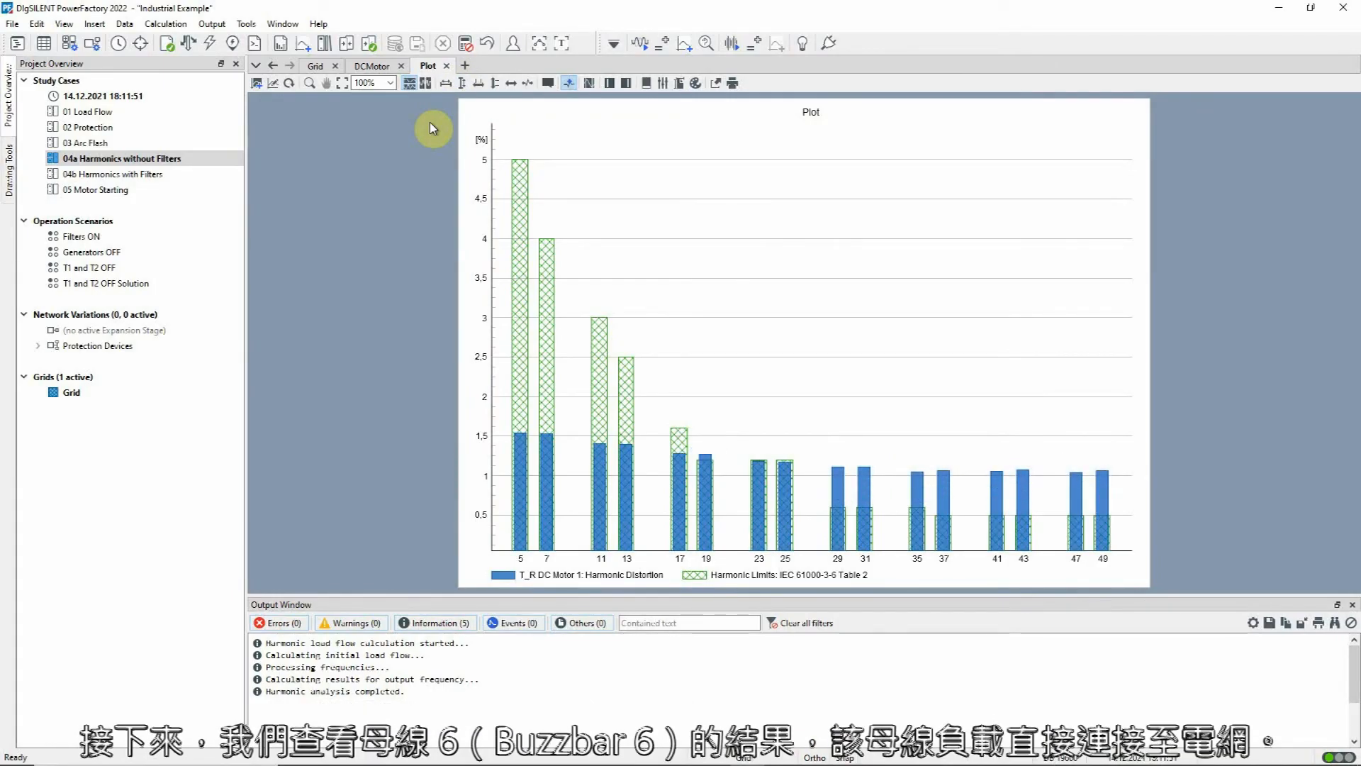
# Step: Locate busbar FDR_H/06 in the grid and add its harmonic distortion to the existing plot as a second, red curve
pyautogui.click(315, 65)
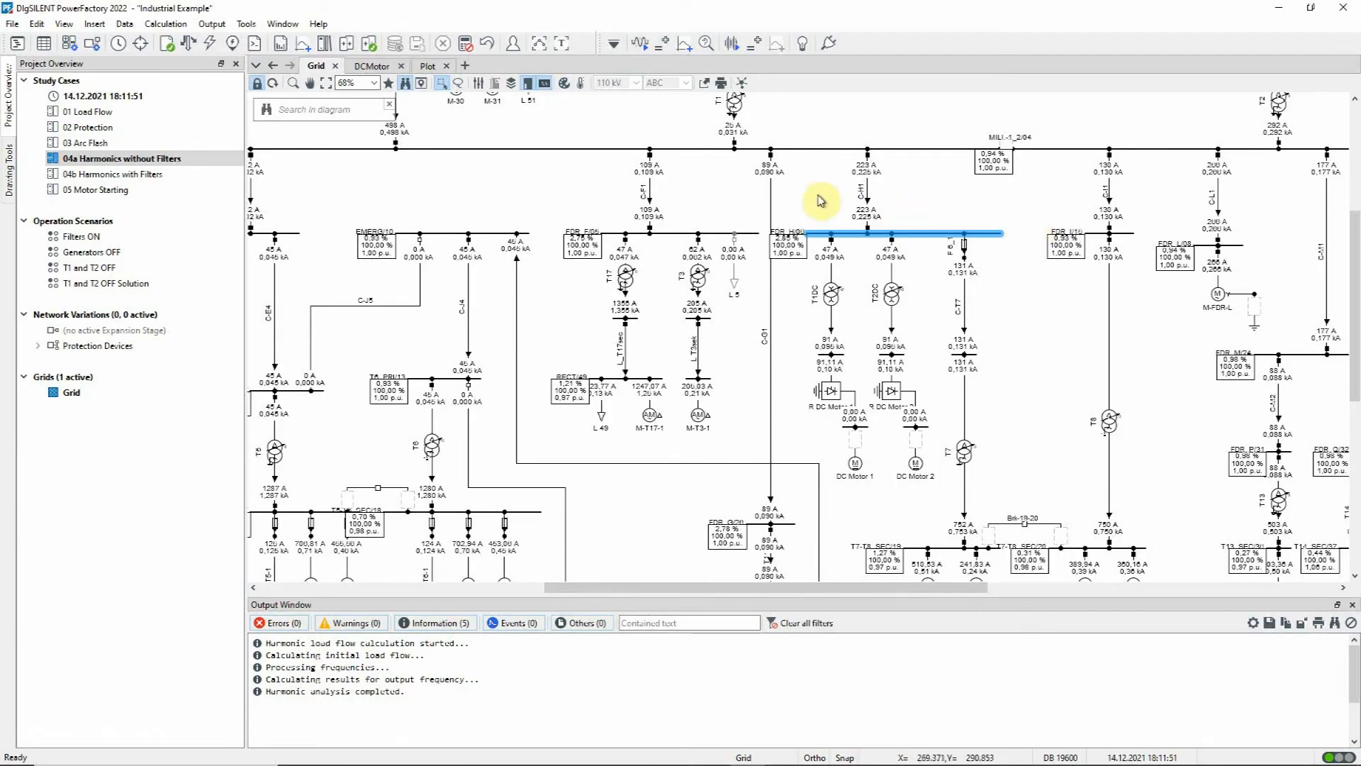
pyautogui.click(434, 71)
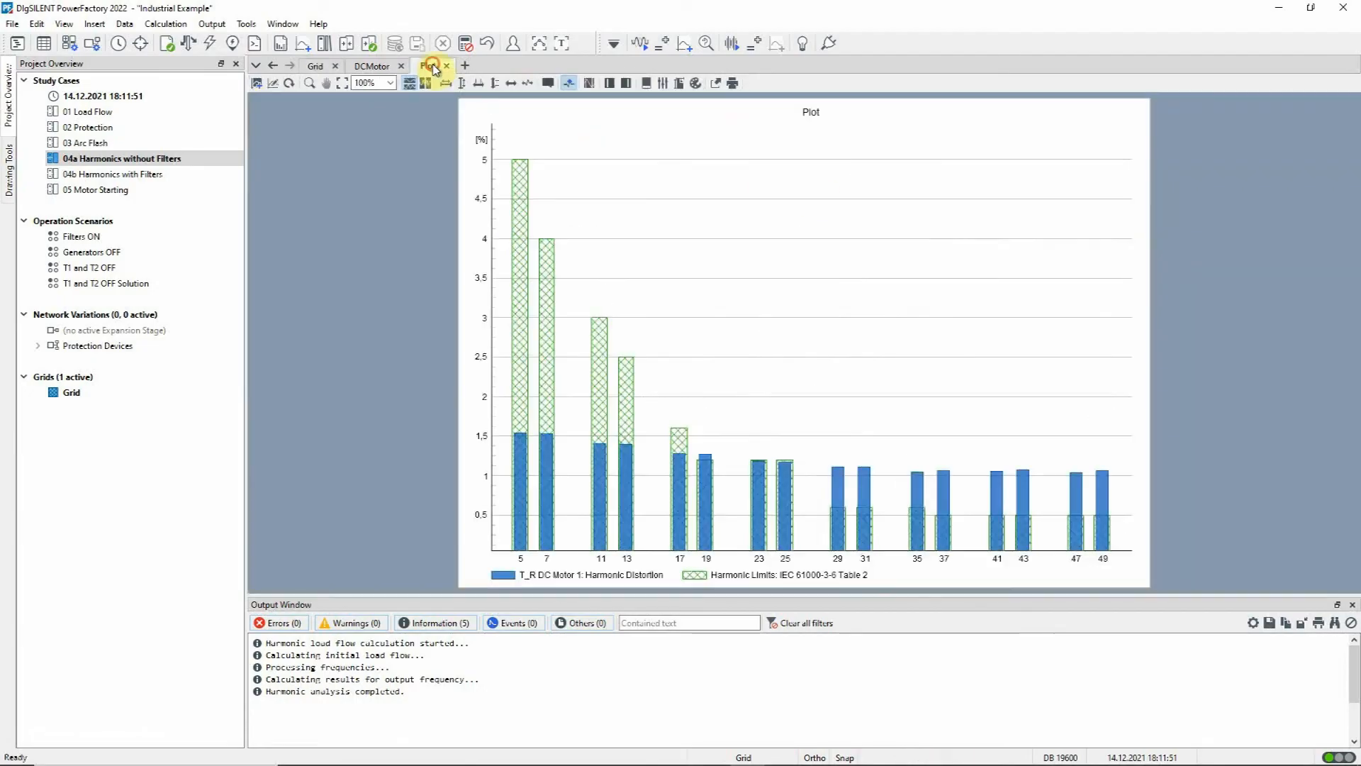
pyautogui.rightClick(698, 183)
pyautogui.click(717, 194)
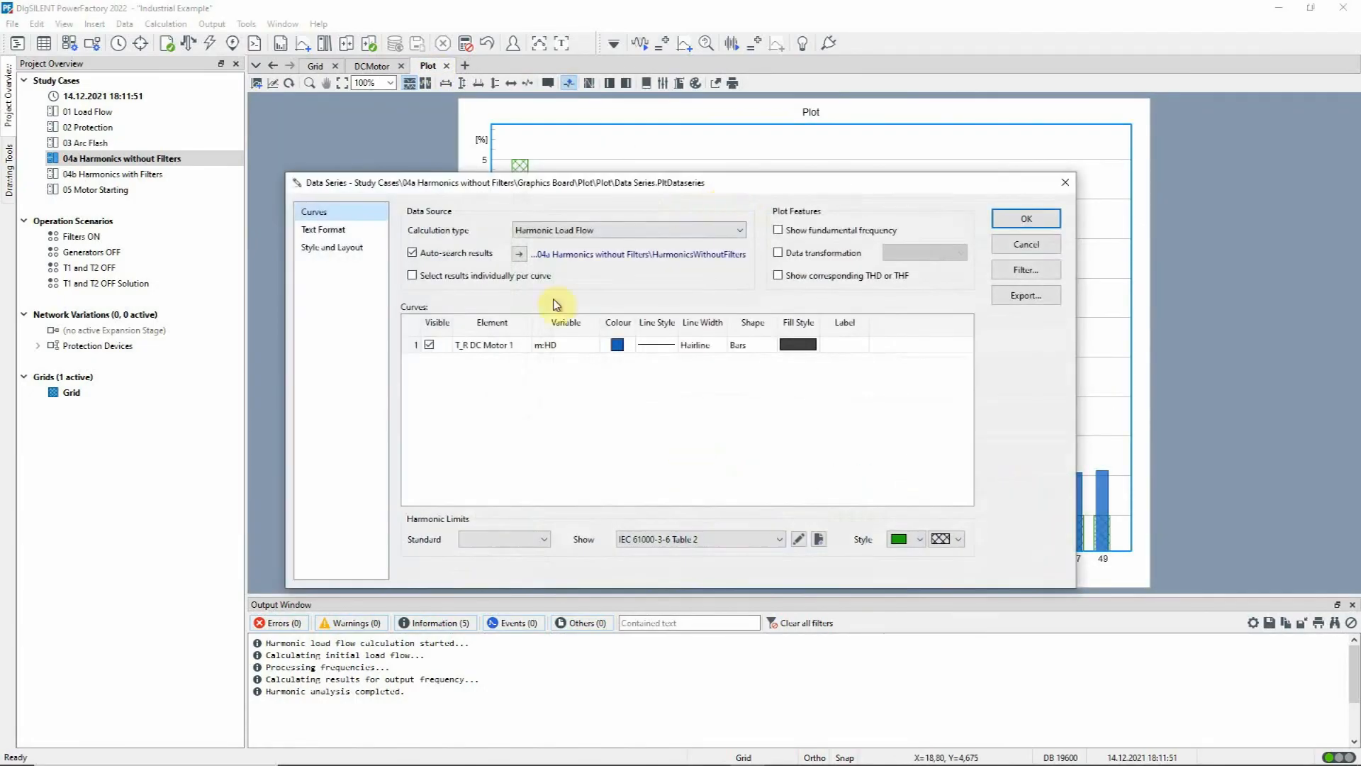
pyautogui.doubleClick(416, 348)
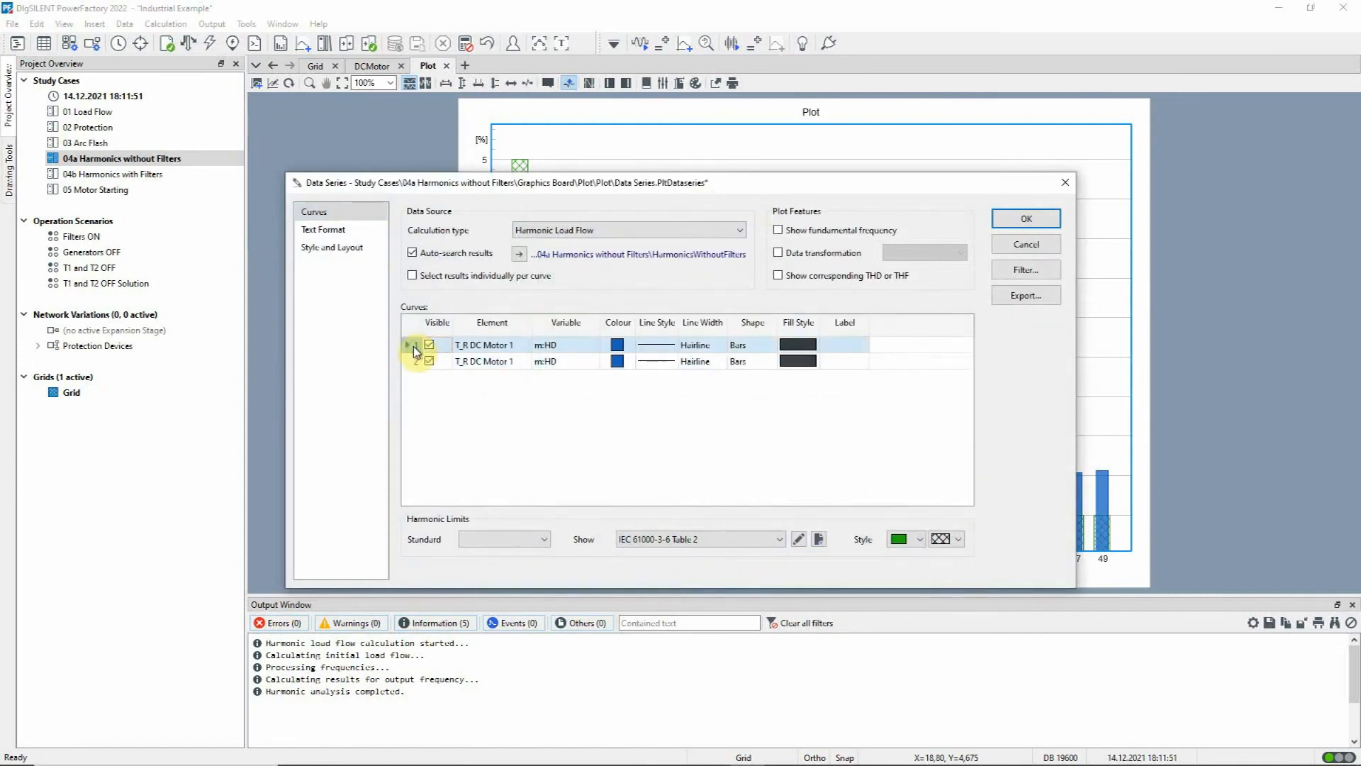
pyautogui.doubleClick(515, 364)
pyautogui.moveTo(875, 388); pyautogui.dragTo(875, 343)
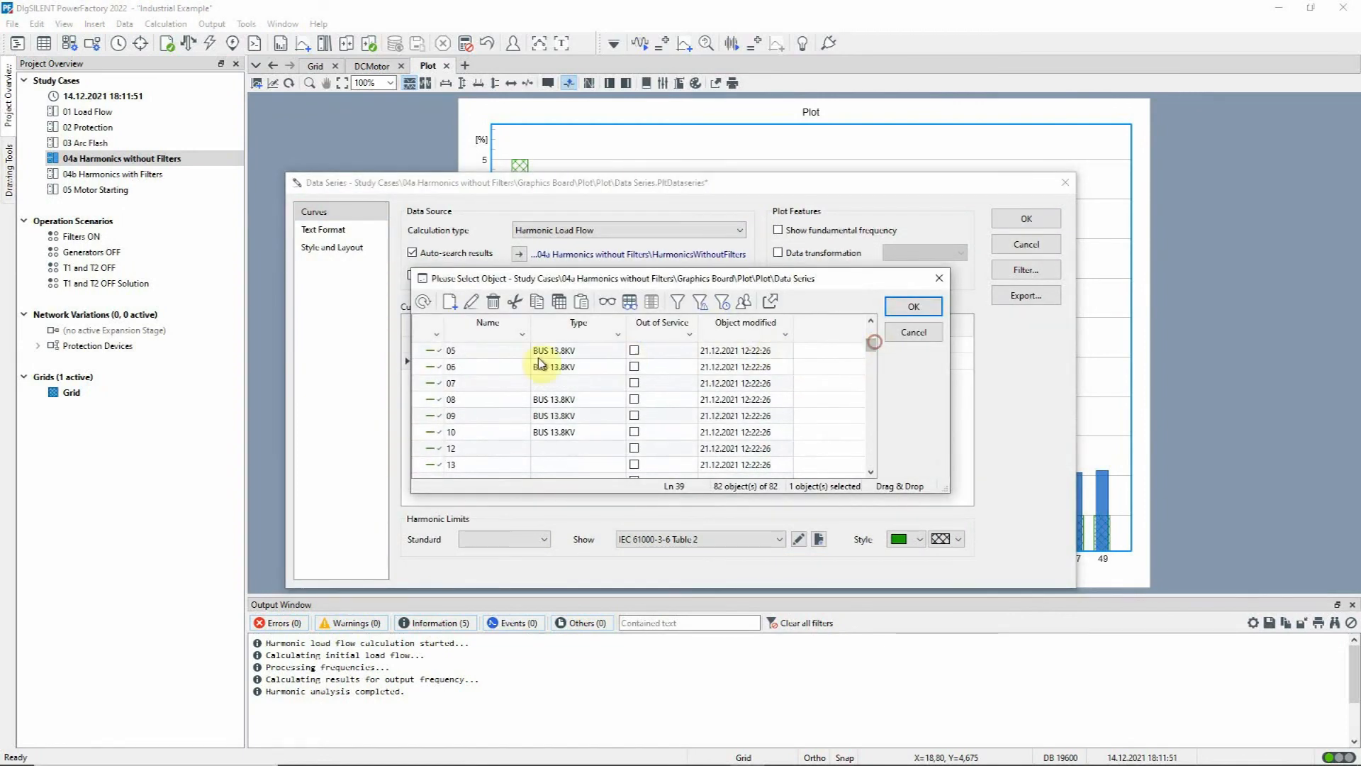
pyautogui.click(438, 368)
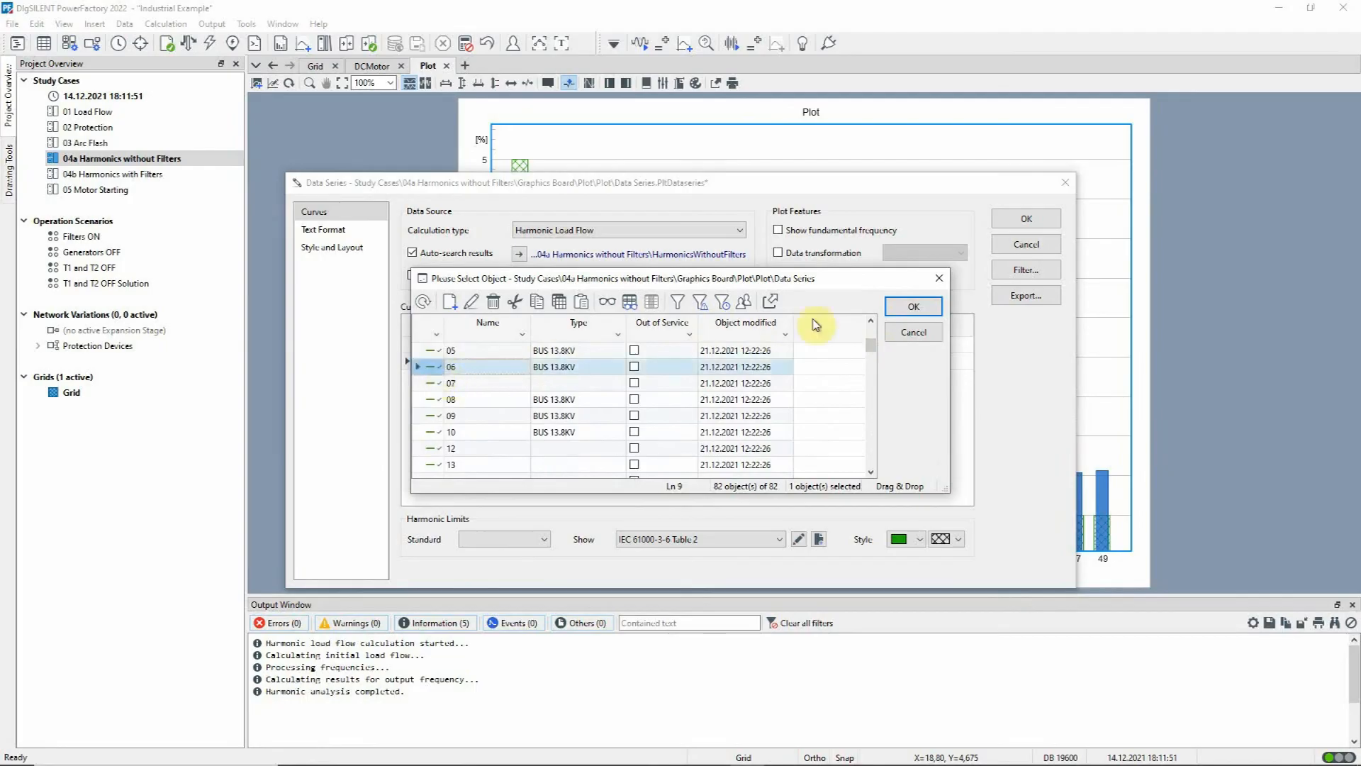
pyautogui.click(912, 306)
pyautogui.click(617, 360)
pyautogui.click(627, 376)
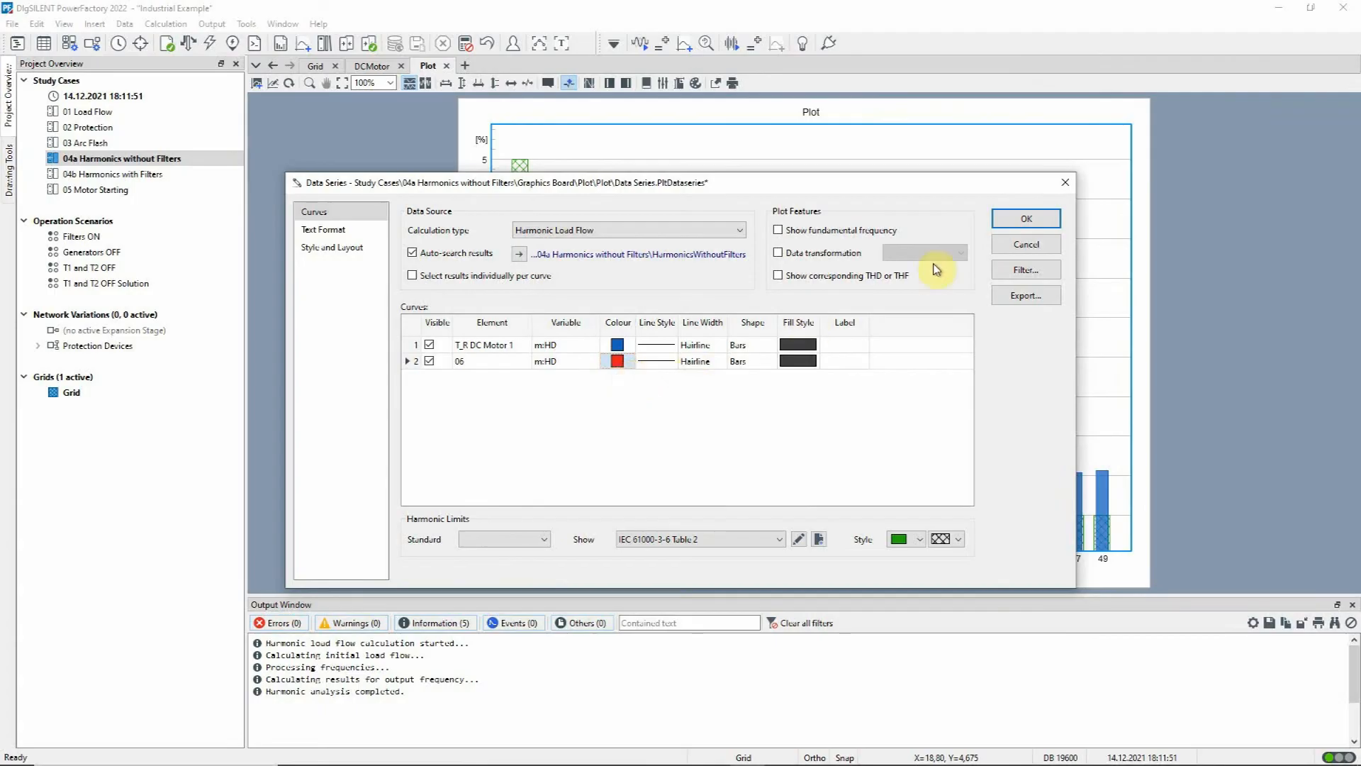
pyautogui.click(1015, 216)
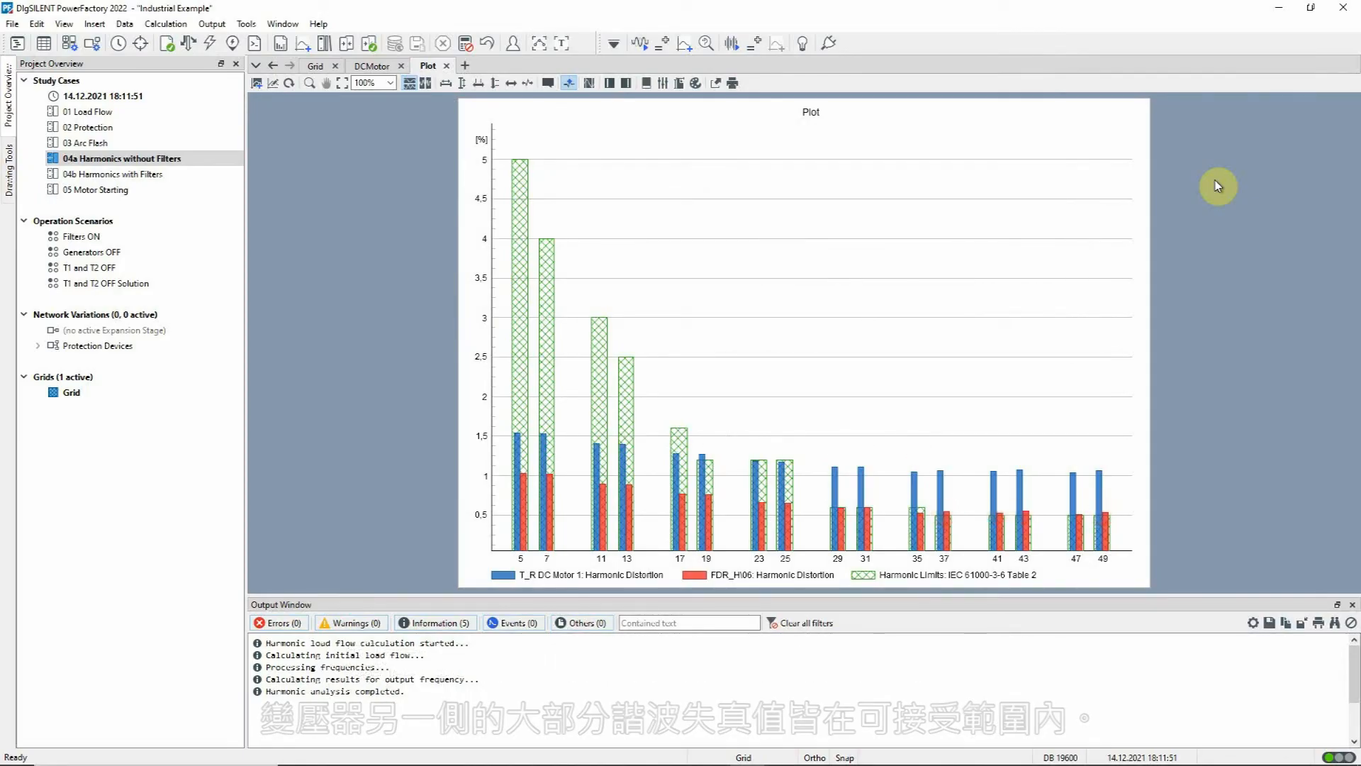
# Step: Create a separate harmonic distortion diagram for busbar 38, the busbar at the bottom of the grid supplying load L38
pyautogui.click(320, 66)
pyautogui.click(326, 84)
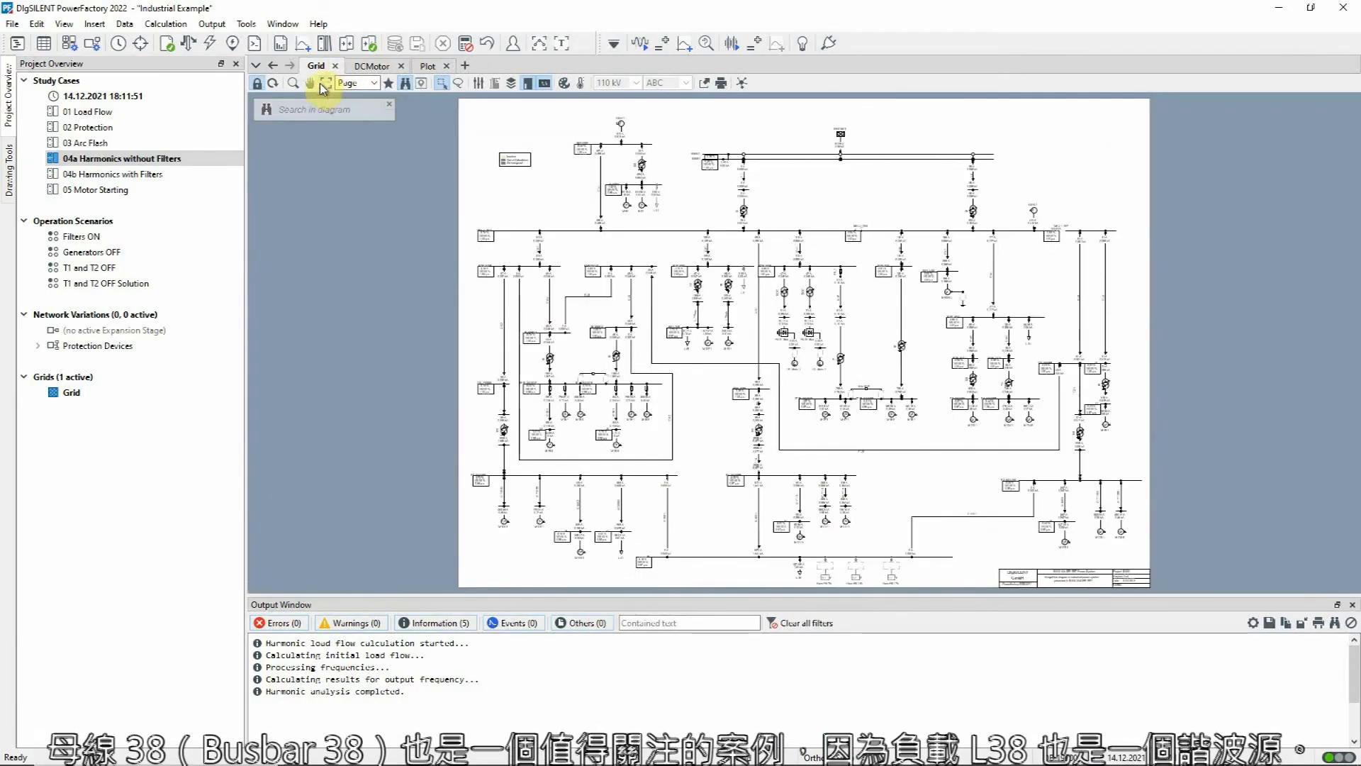
pyautogui.moveTo(564, 289); pyautogui.dragTo(996, 596)
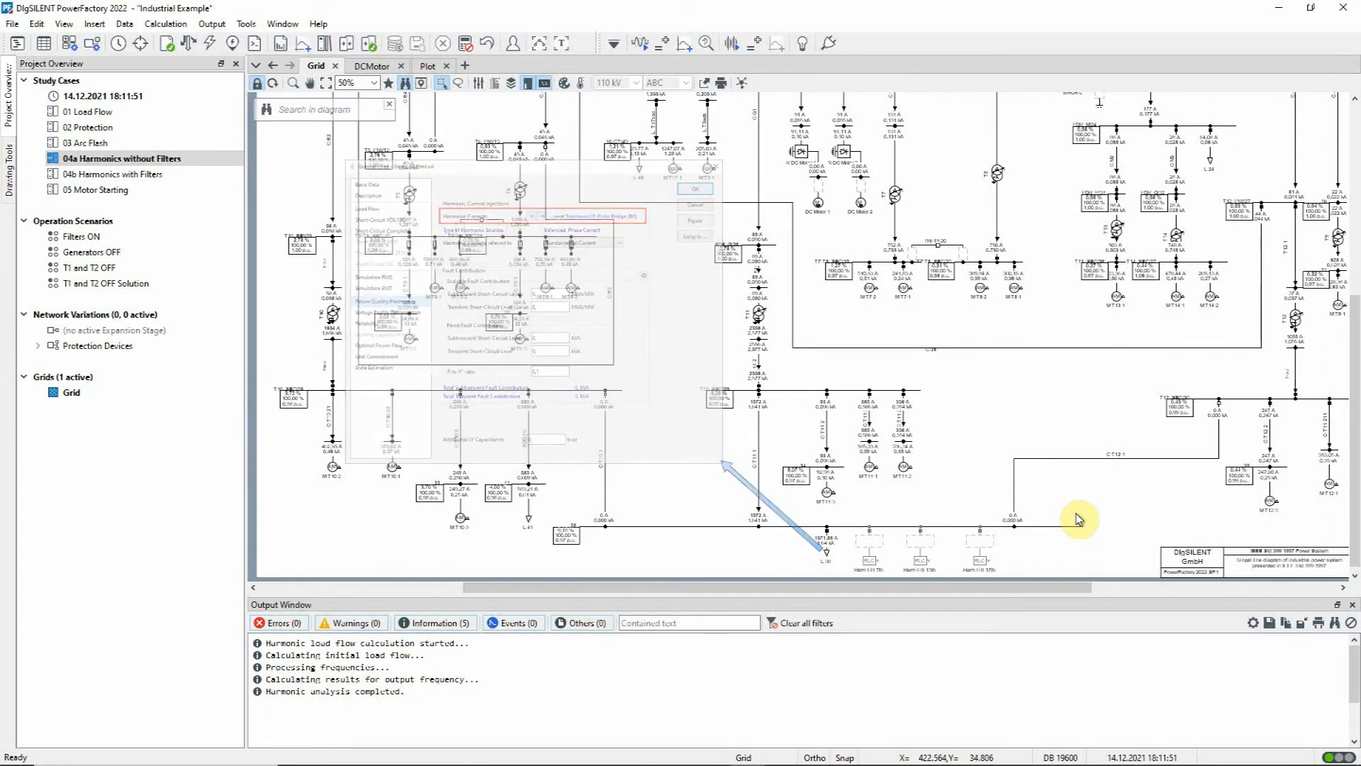
pyautogui.rightClick(1065, 528)
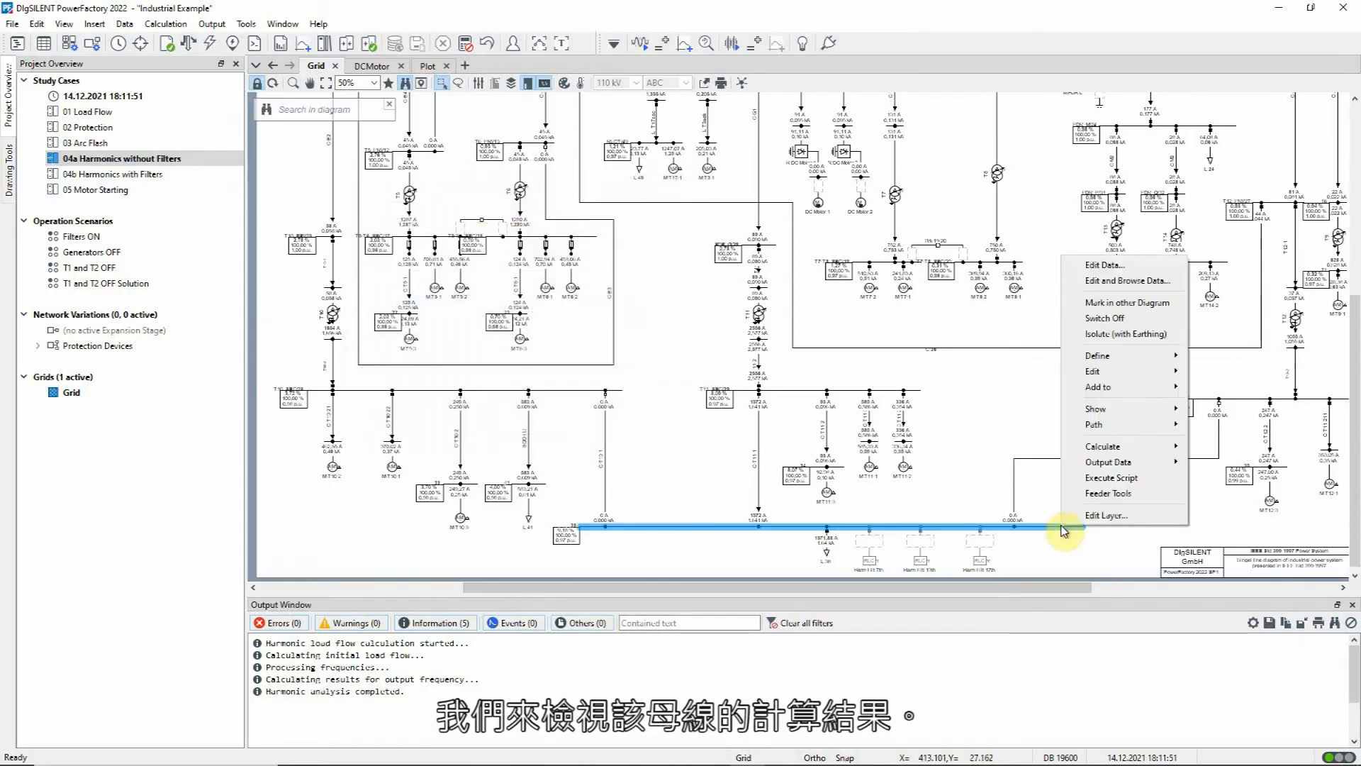
pyautogui.moveTo(1128, 411)
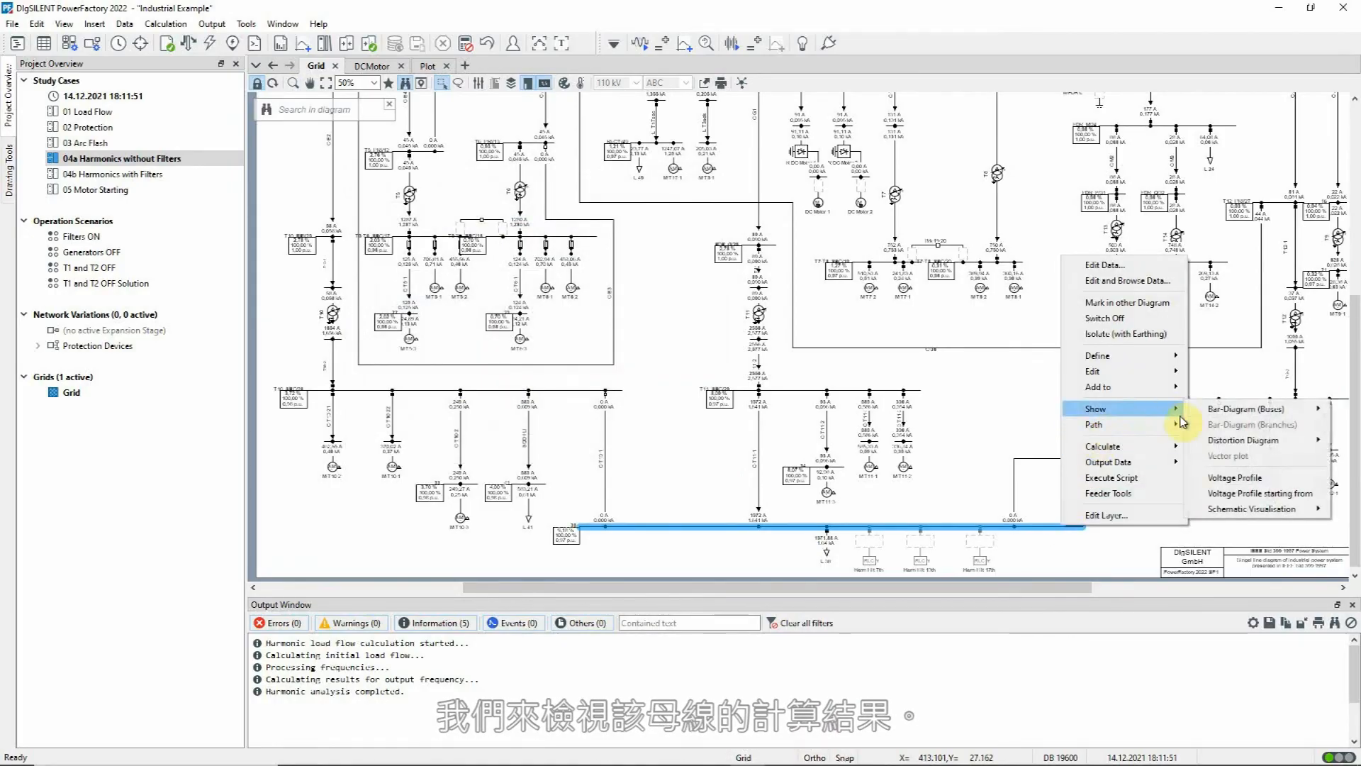
pyautogui.moveTo(1198, 440)
pyautogui.click(1156, 473)
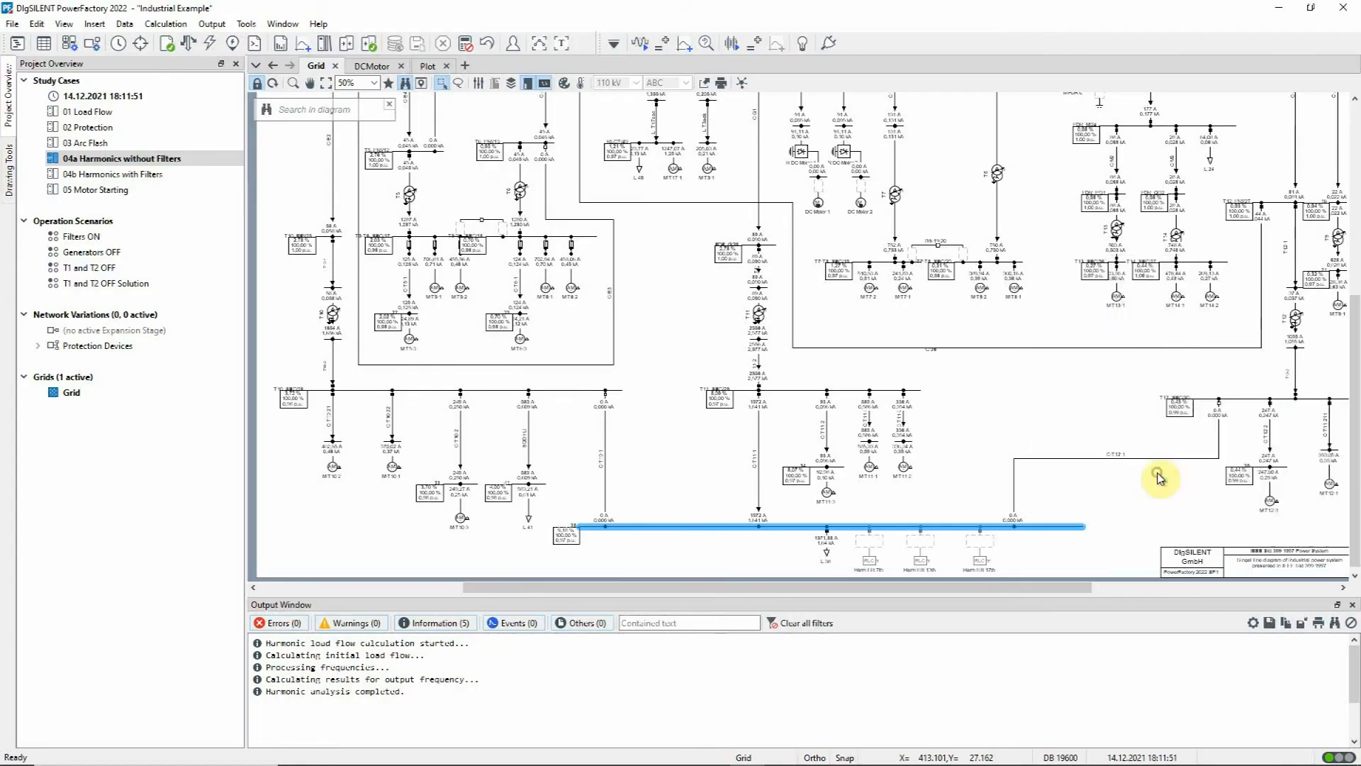
# Step: Add the IEC 61000-3-6 Table 2 limits to busbar 38's distortion plot in green diagonal cross-hatching, and rescale the vertical axis to fit
pyautogui.doubleClick(803, 215)
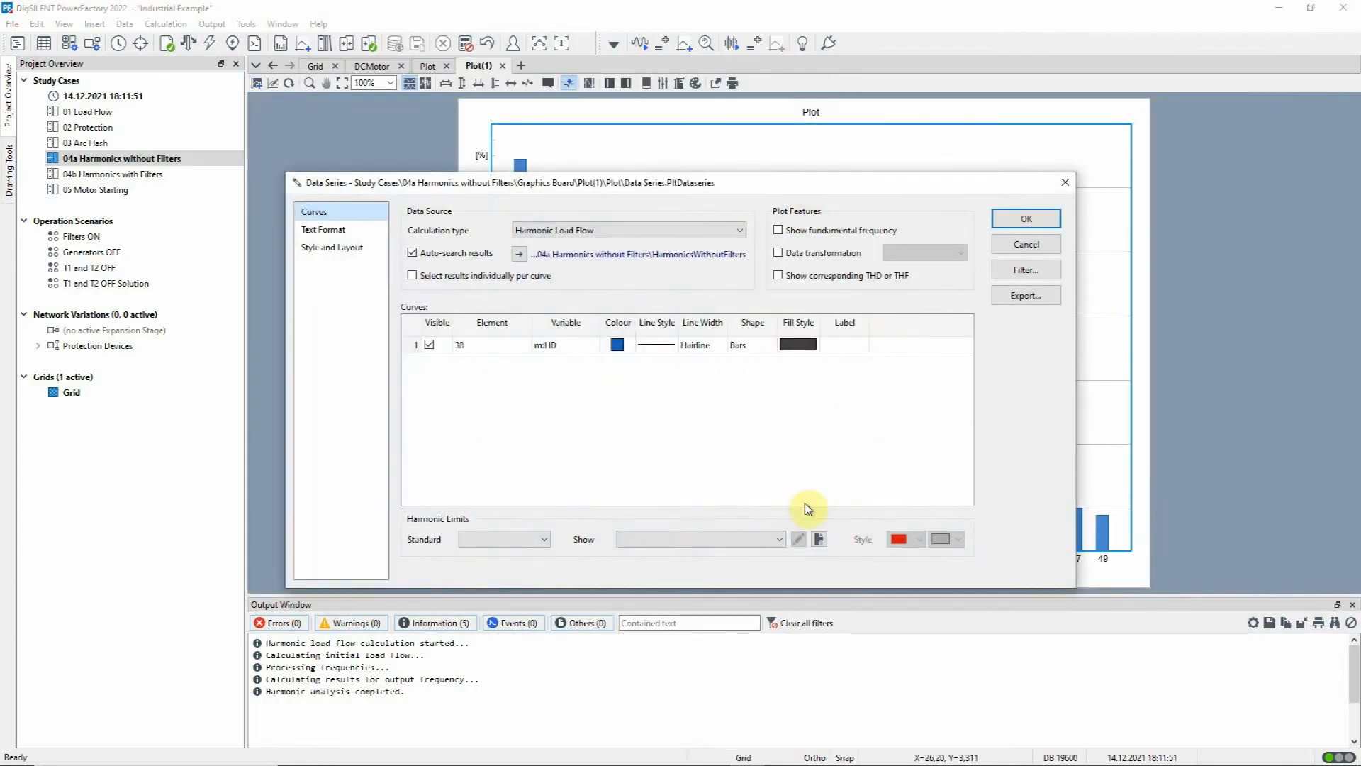
pyautogui.click(779, 538)
pyautogui.click(730, 609)
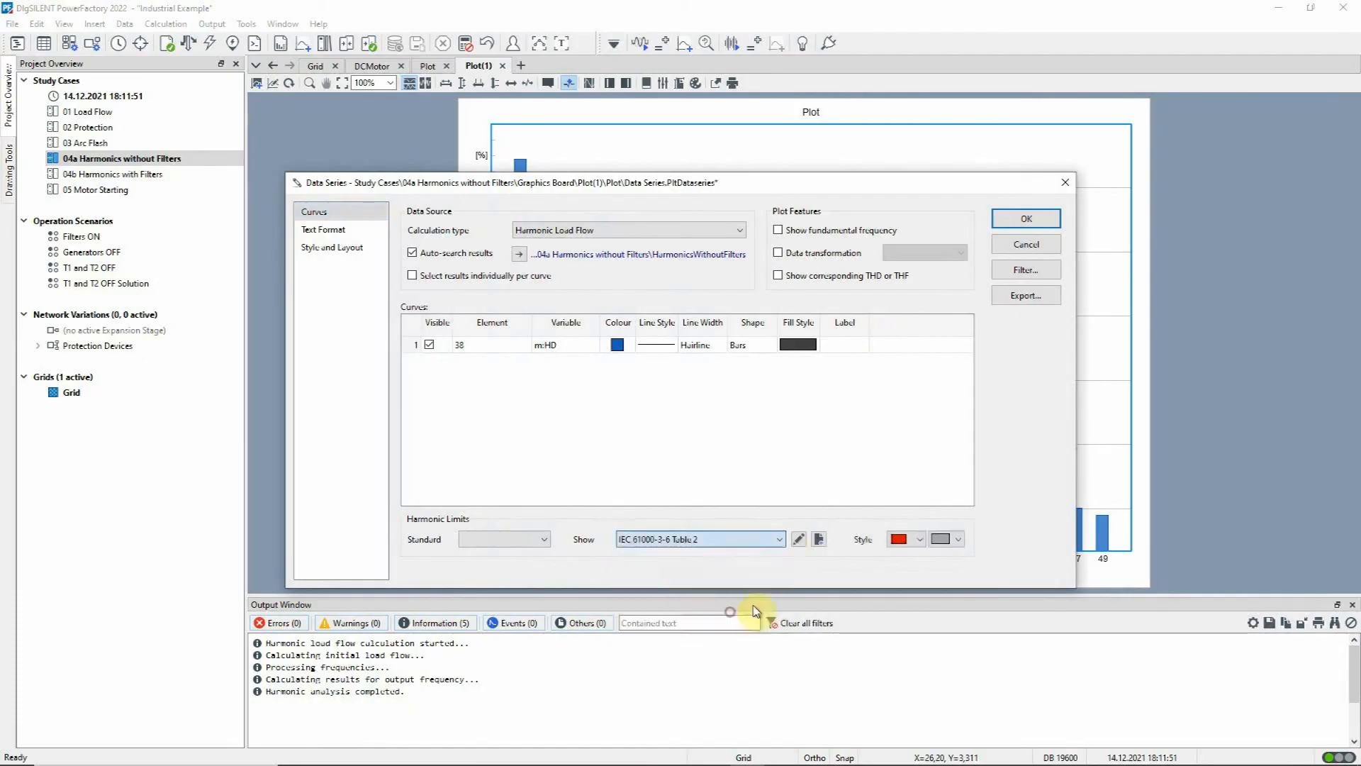
pyautogui.click(923, 545)
pyautogui.click(936, 558)
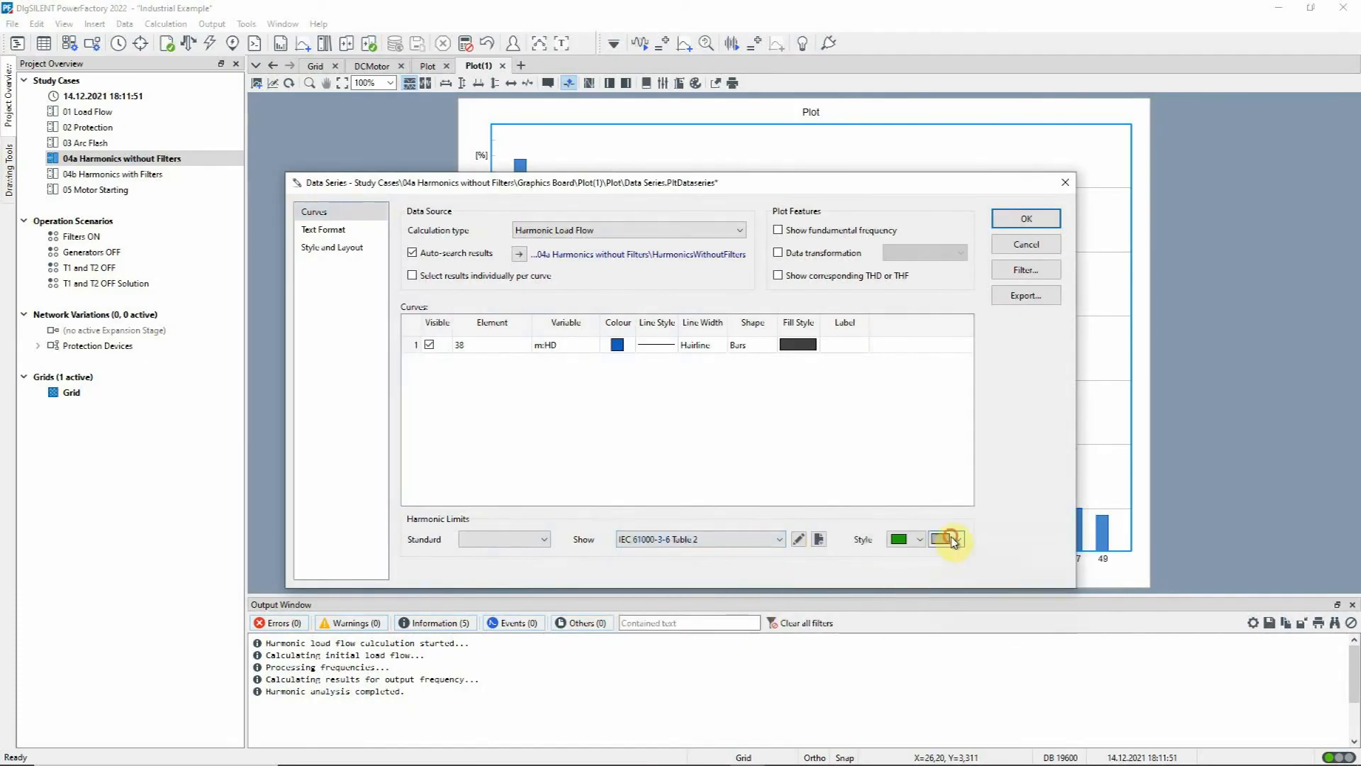
pyautogui.click(954, 541)
pyautogui.click(940, 612)
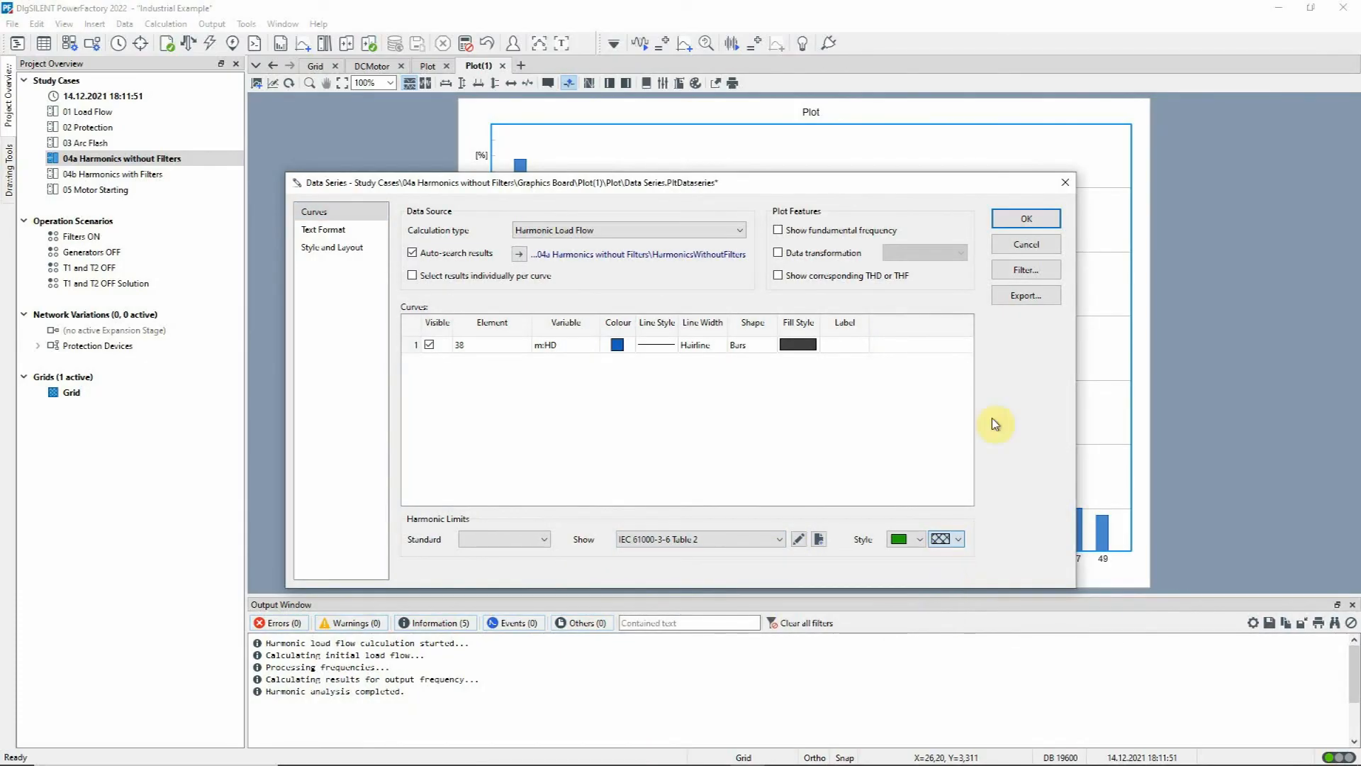
pyautogui.click(1027, 219)
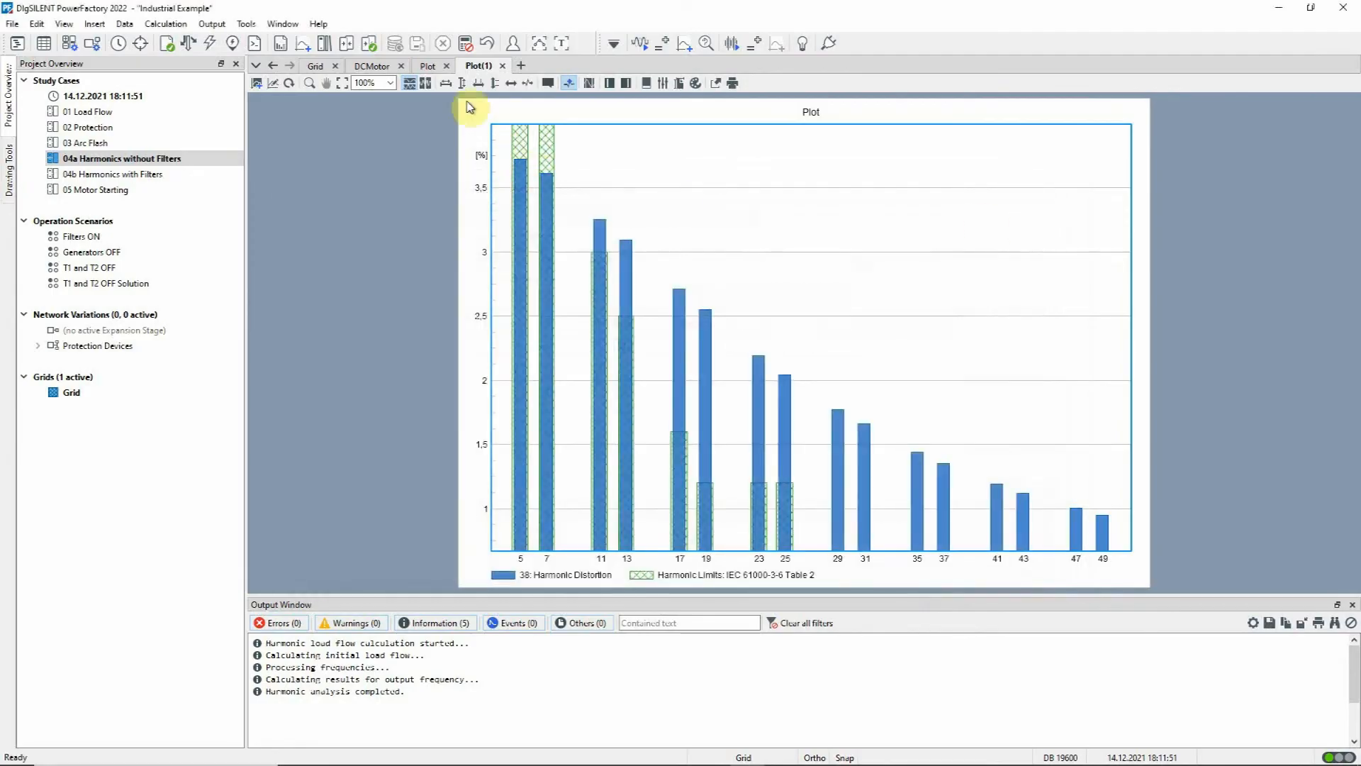
pyautogui.click(460, 82)
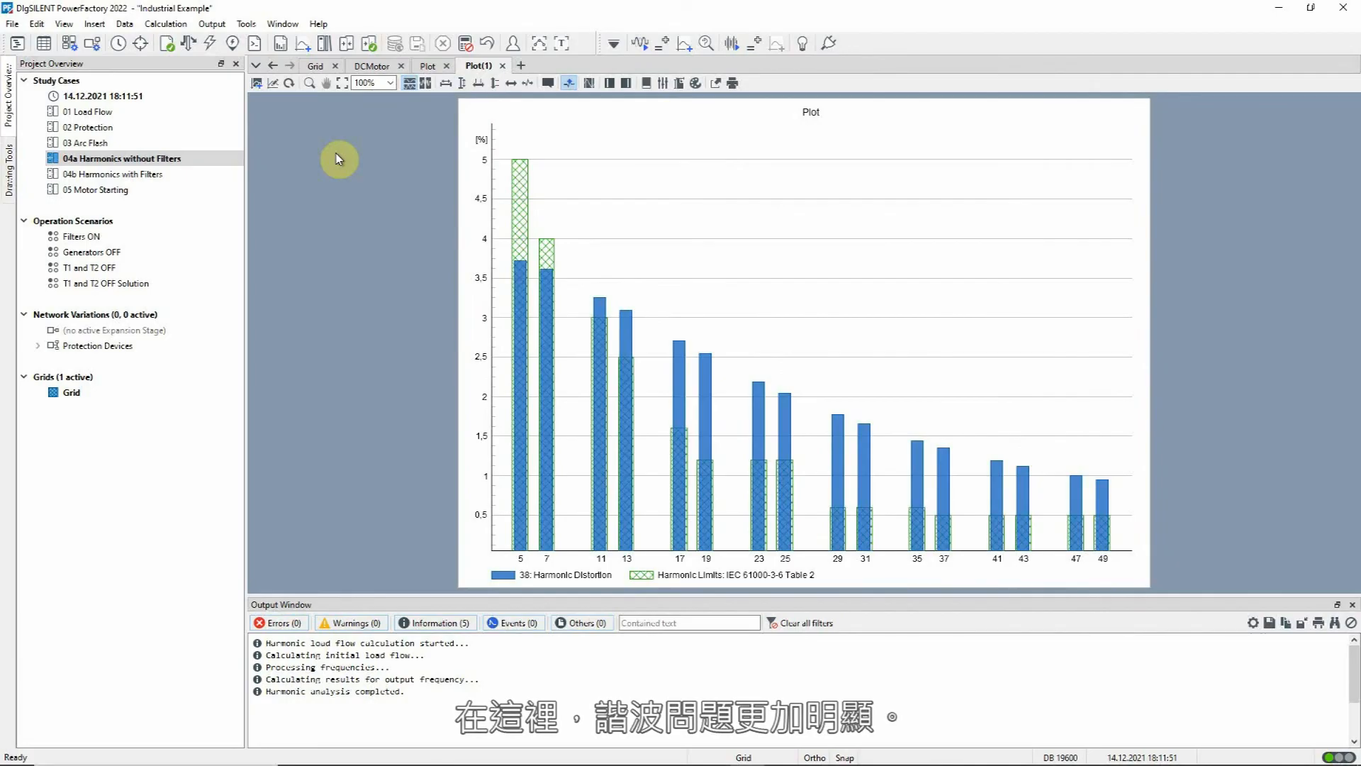
# Step: From line C-T11-1 in the grid, open the harmonic load flow result definitions and check the variables recorded for that line and busbar 38
pyautogui.click(316, 66)
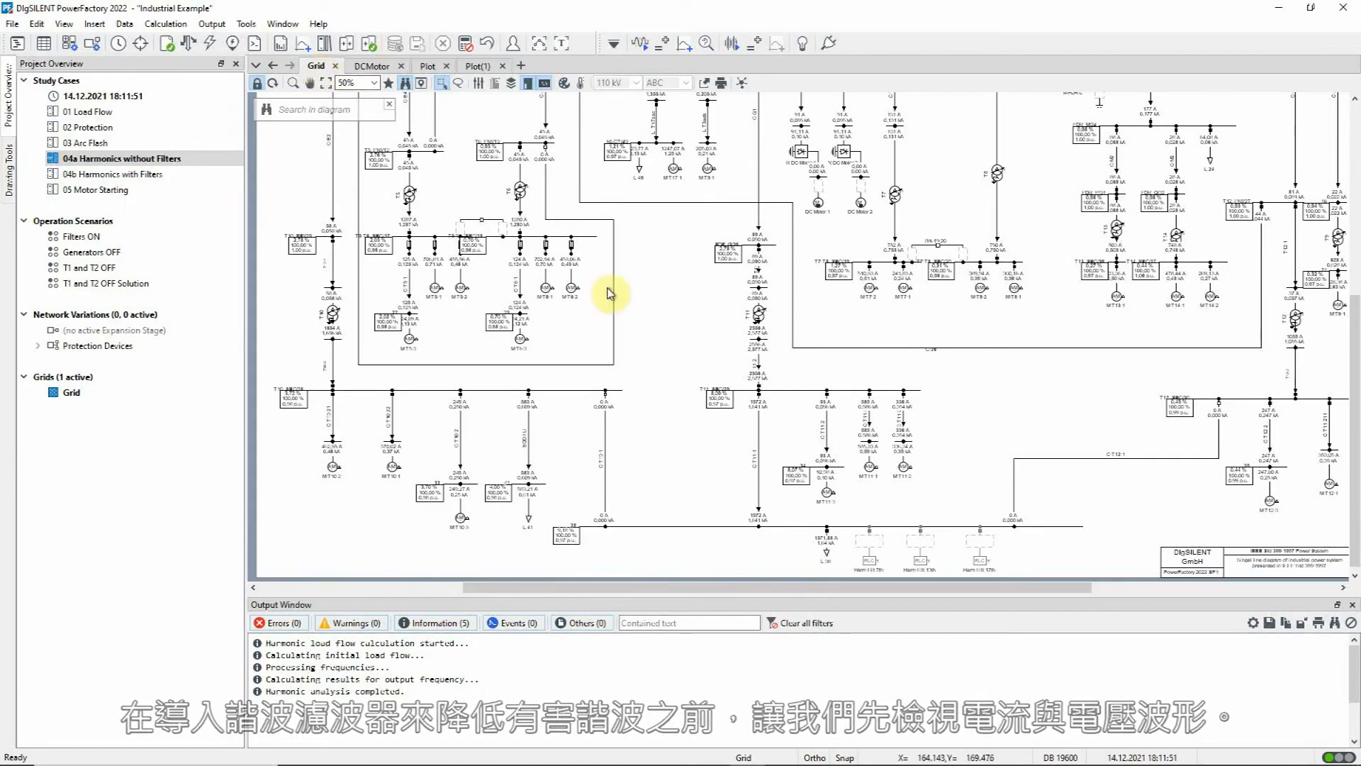
pyautogui.click(758, 508)
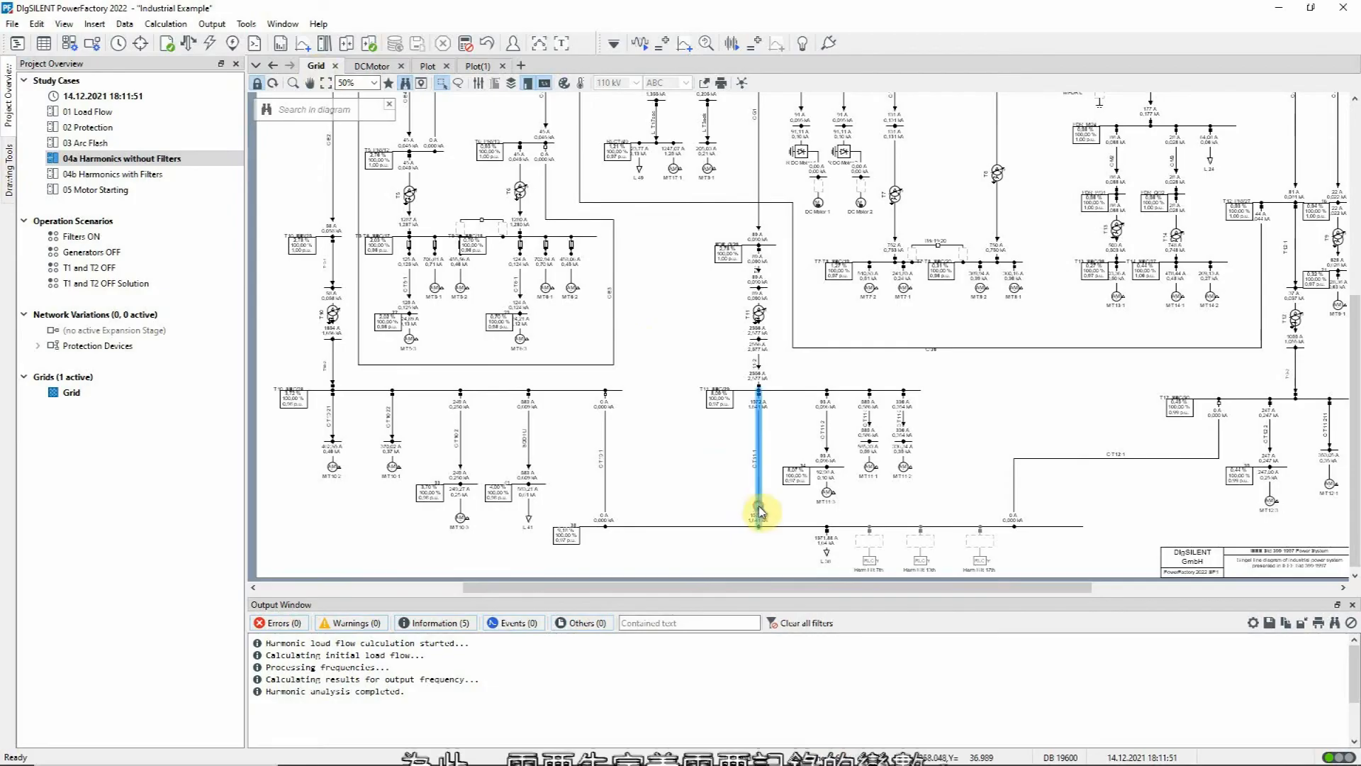
pyautogui.rightClick(758, 507)
pyautogui.moveTo(868, 338)
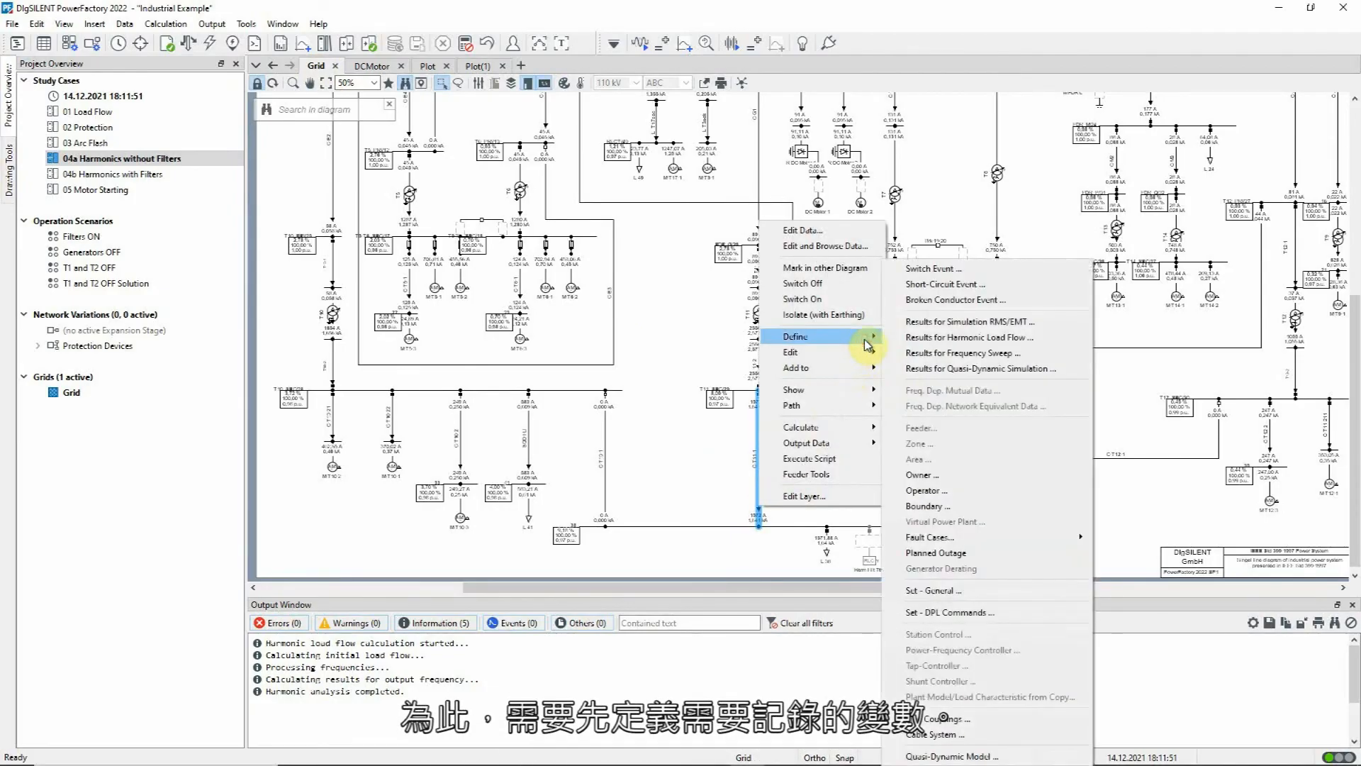
pyautogui.click(900, 337)
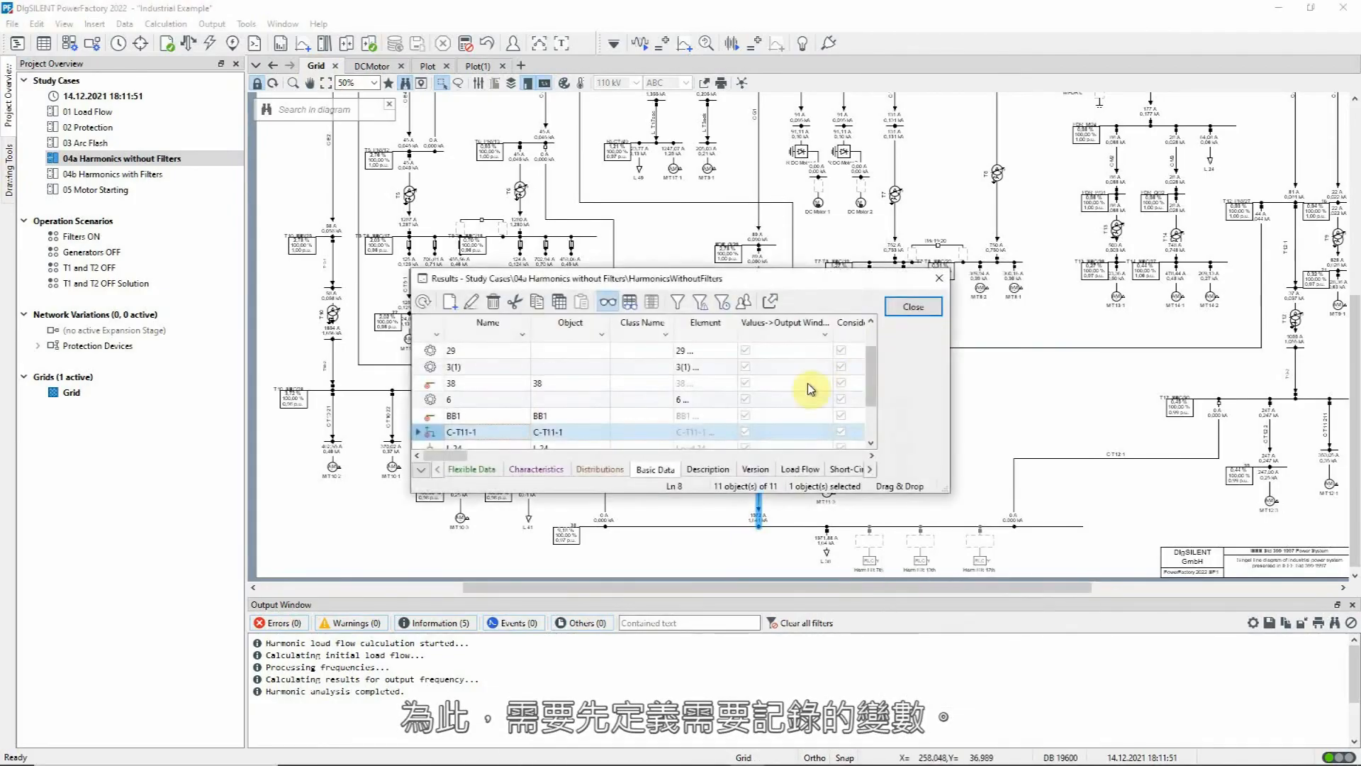
pyautogui.doubleClick(424, 429)
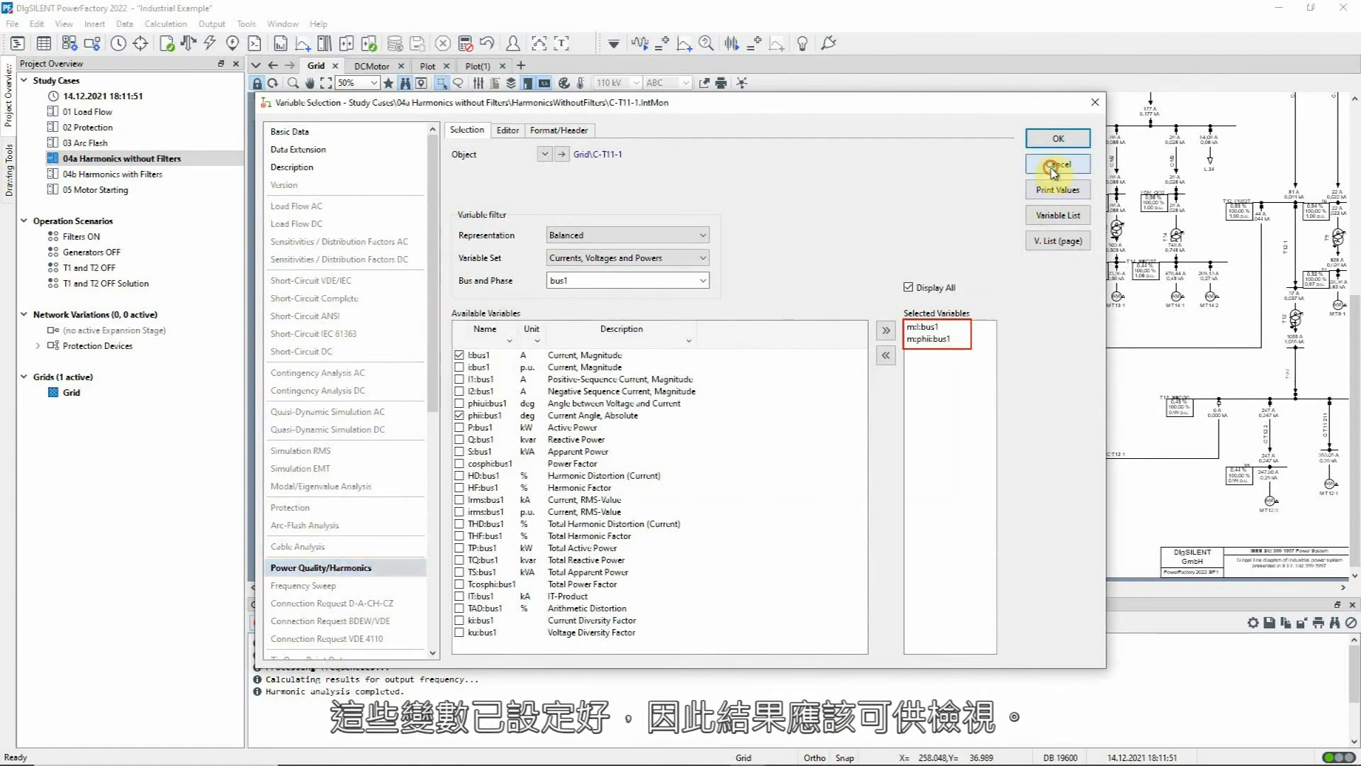
pyautogui.click(1058, 139)
pyautogui.doubleClick(431, 384)
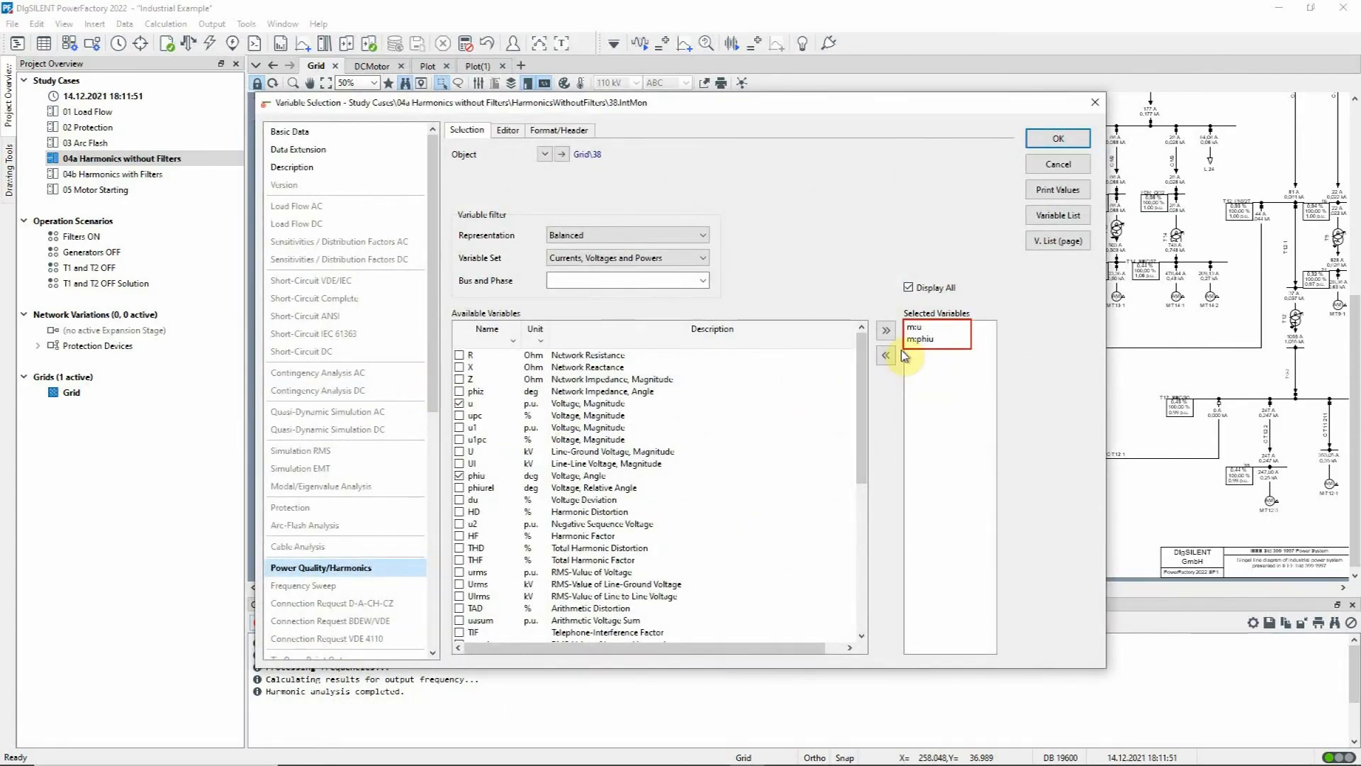
pyautogui.click(1069, 144)
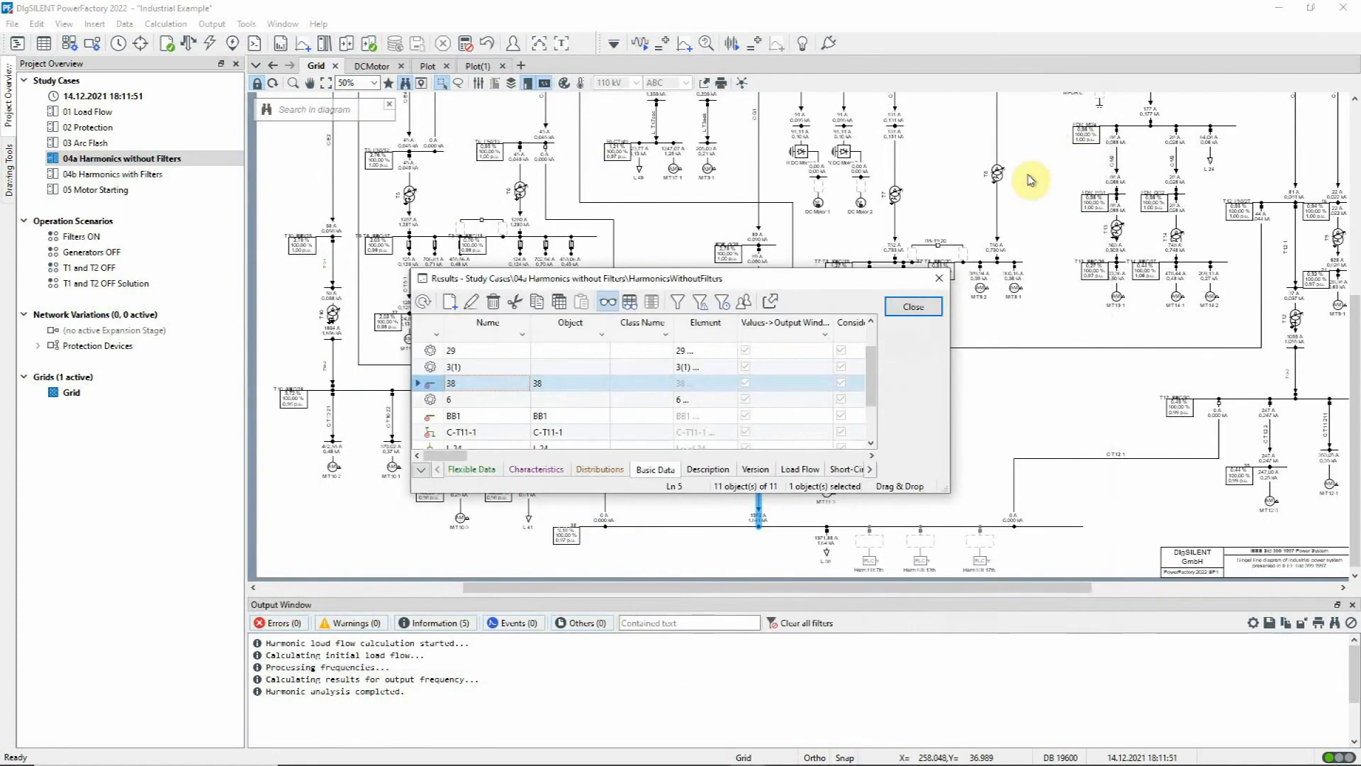
pyautogui.click(921, 305)
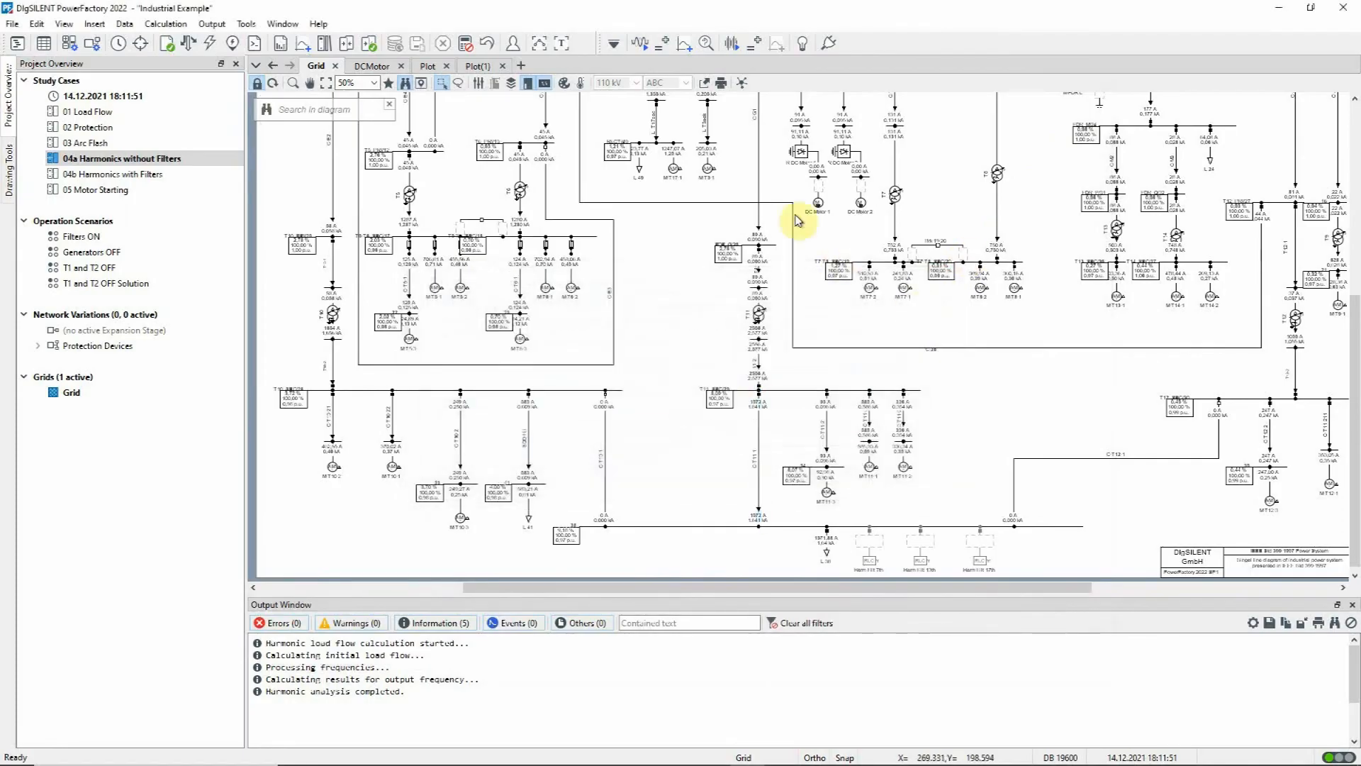
# Step: Insert a waveform plot of the current in line C-T11-1, using m:I:bus1 as magnitude and m:phii:bus1 as angle
pyautogui.click(686, 45)
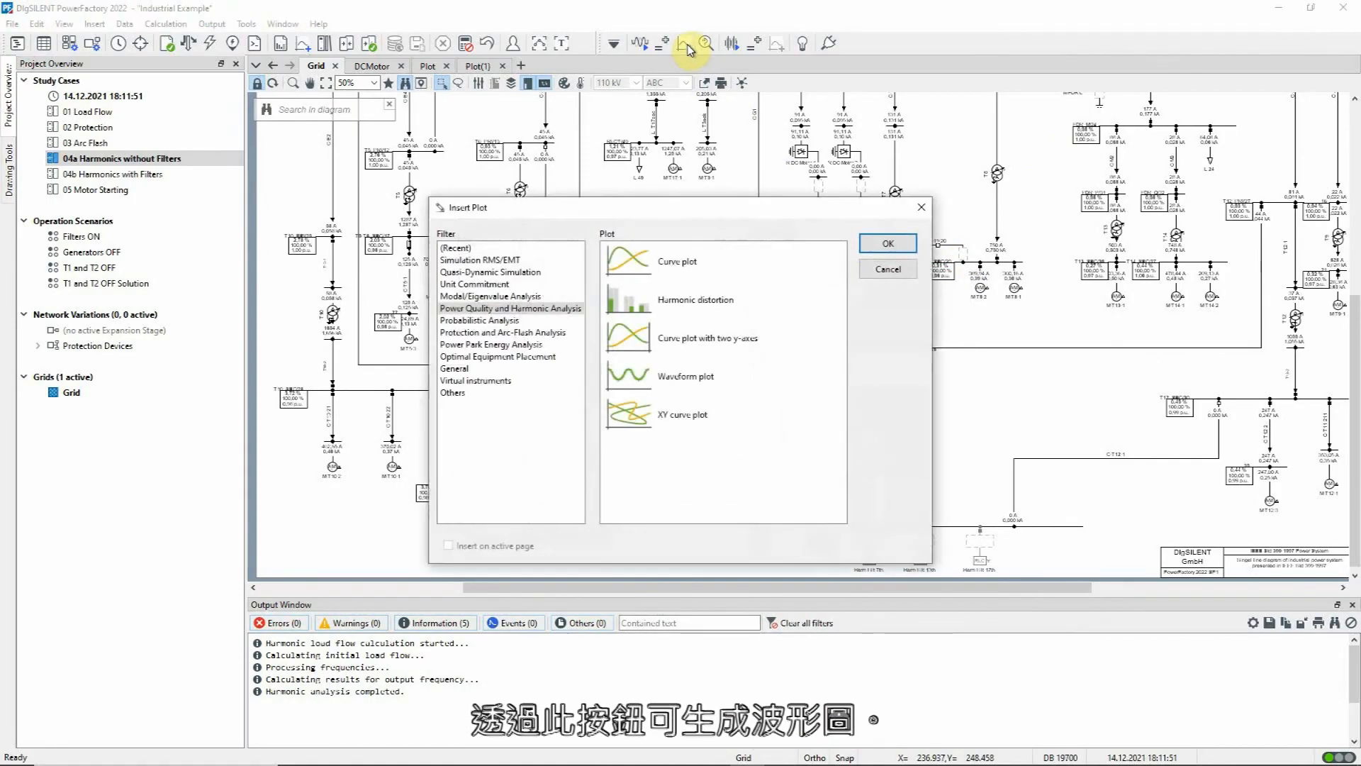
pyautogui.click(628, 376)
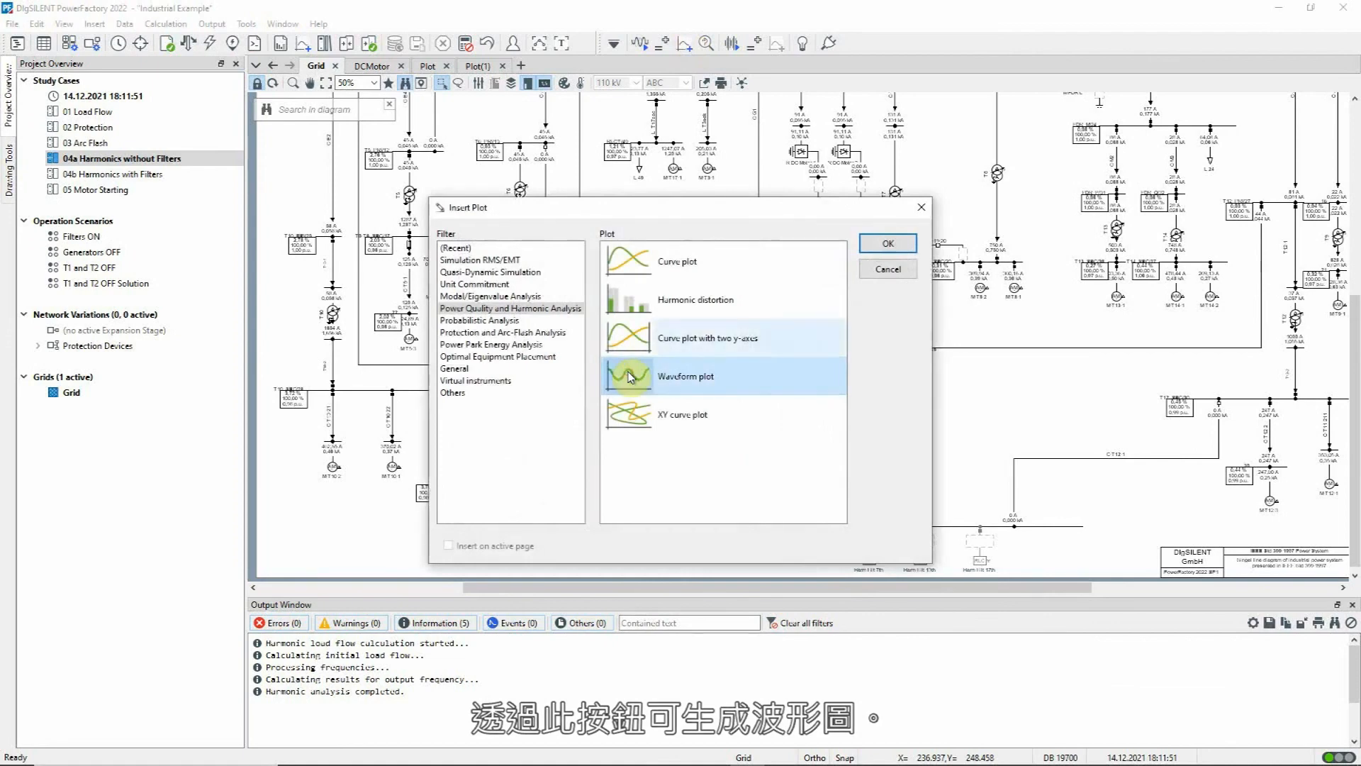
pyautogui.click(888, 243)
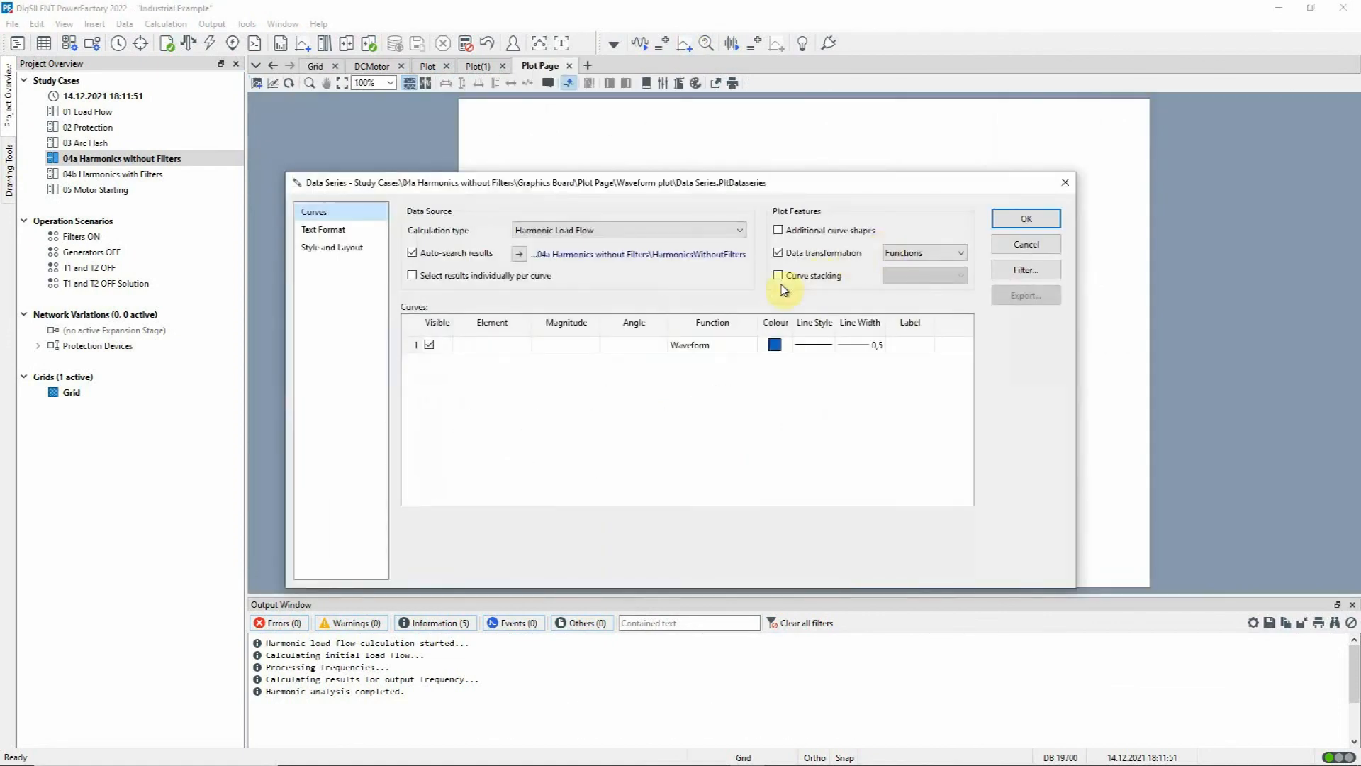
pyautogui.click(513, 350)
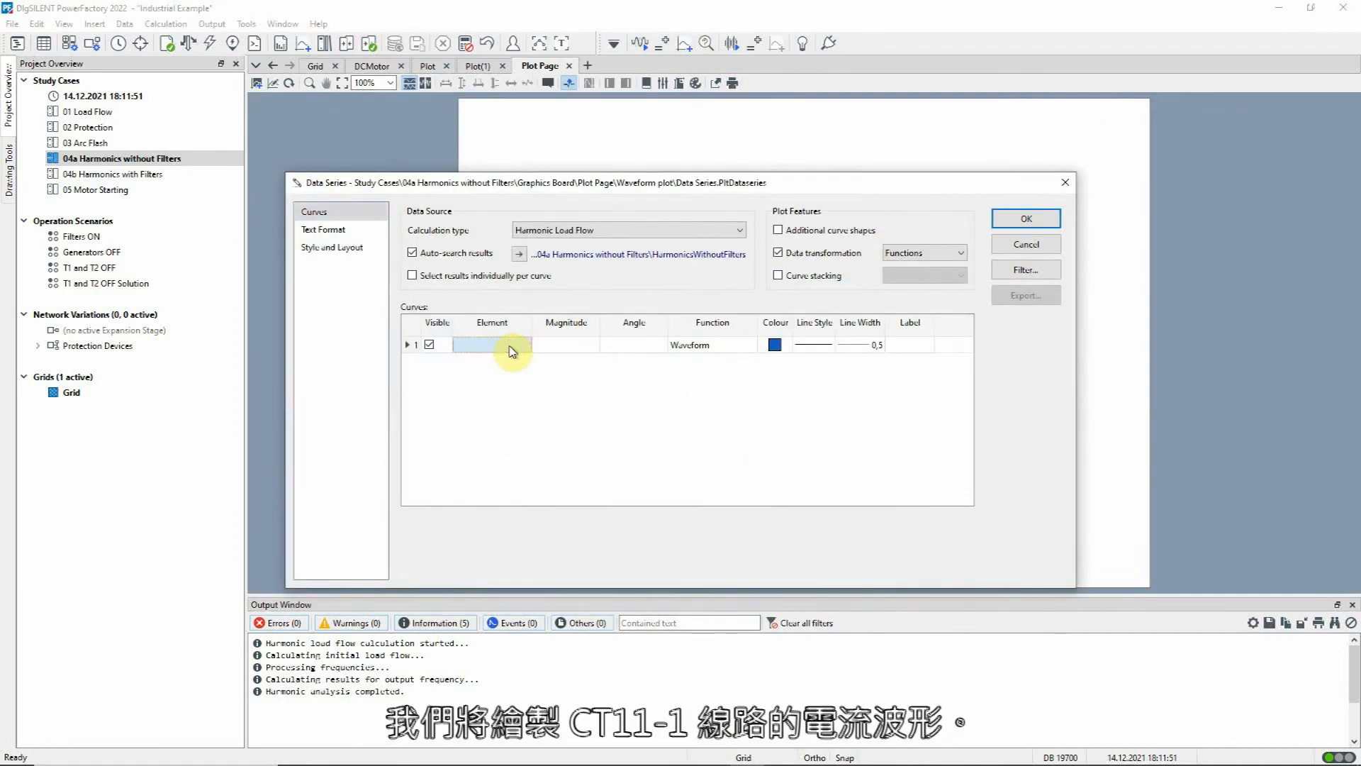
pyautogui.doubleClick(515, 350)
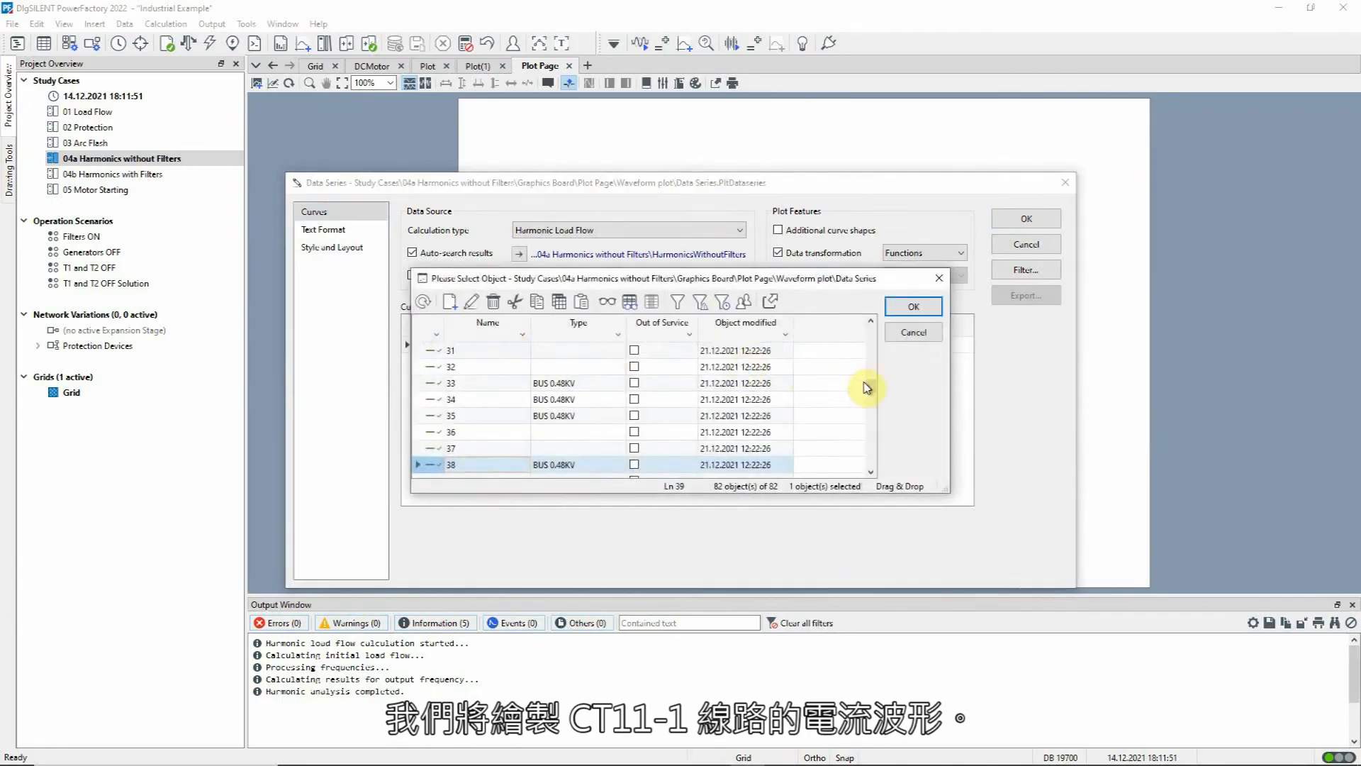
pyautogui.moveTo(871, 387); pyautogui.dragTo(883, 323)
pyautogui.doubleClick(430, 351)
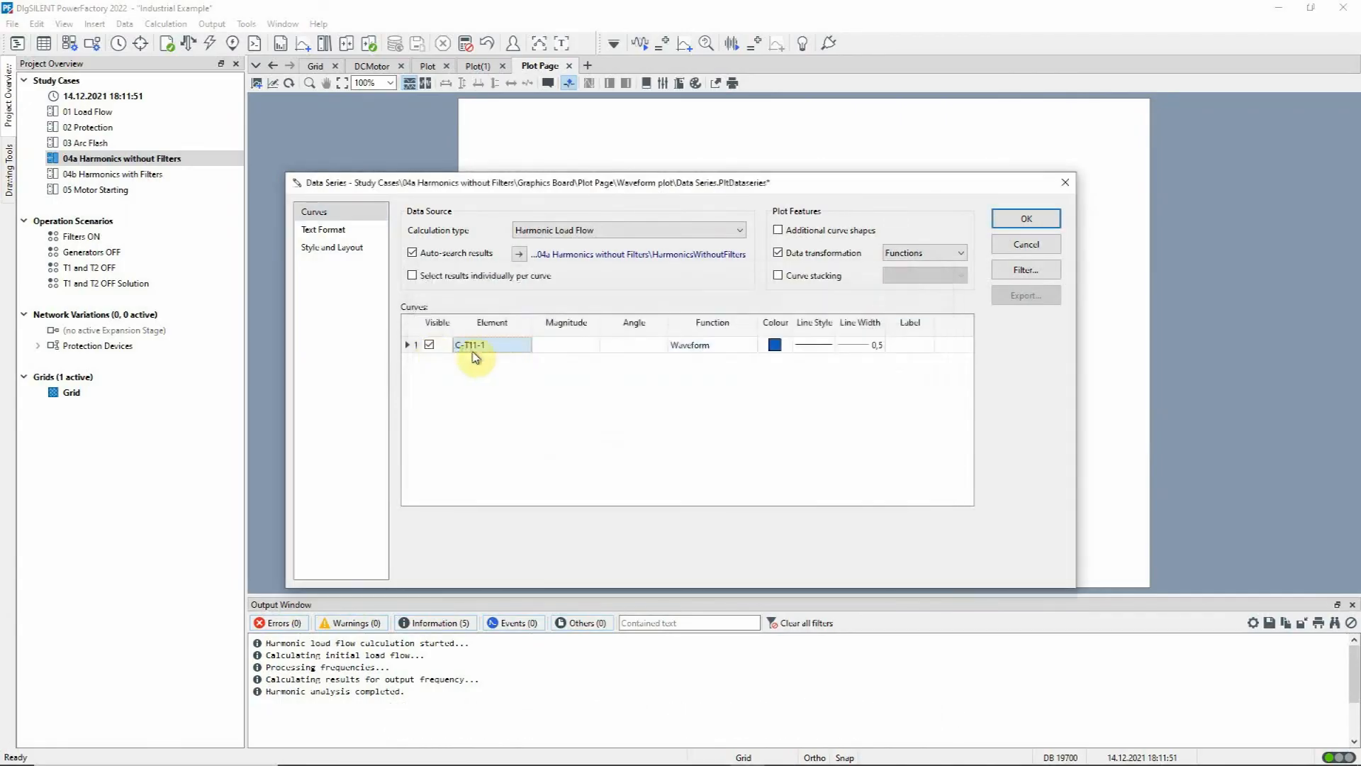
pyautogui.click(560, 356)
pyautogui.click(616, 345)
pyautogui.click(638, 369)
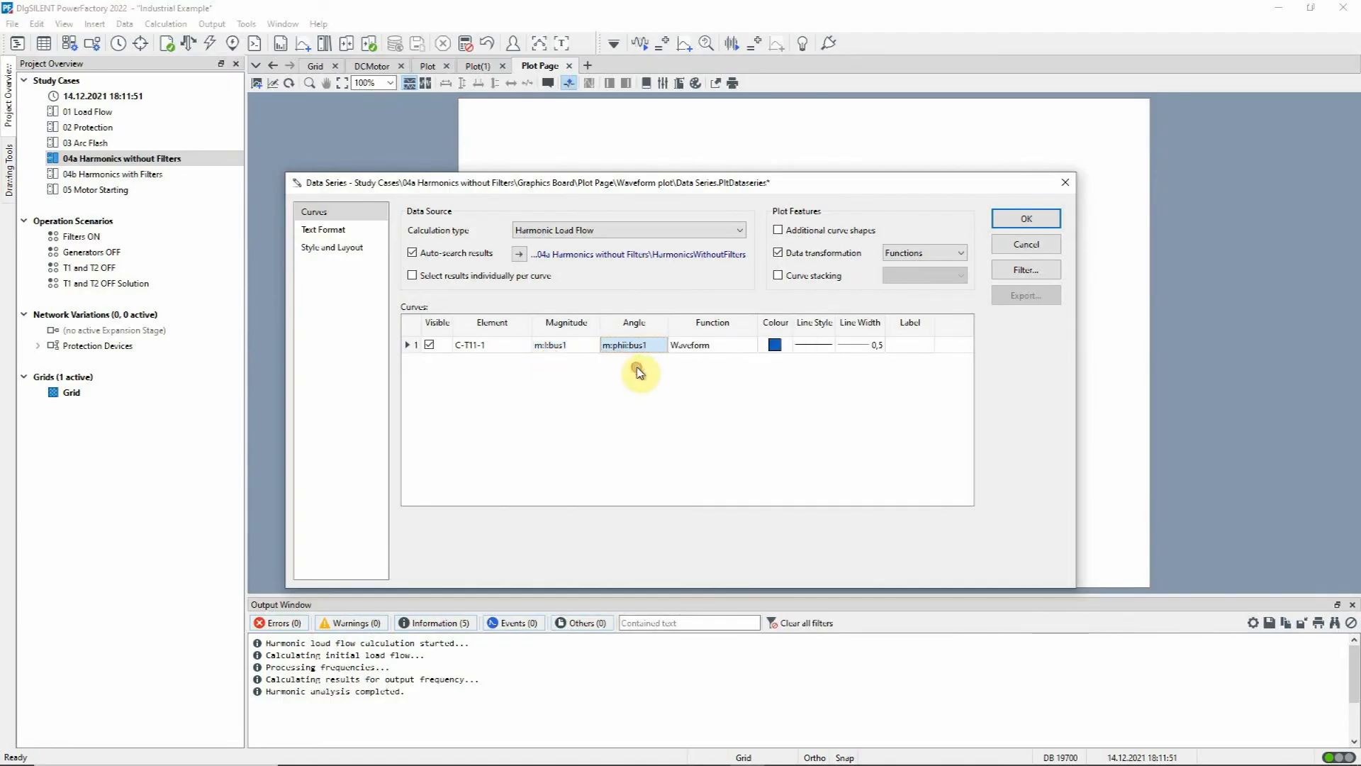
pyautogui.click(1028, 219)
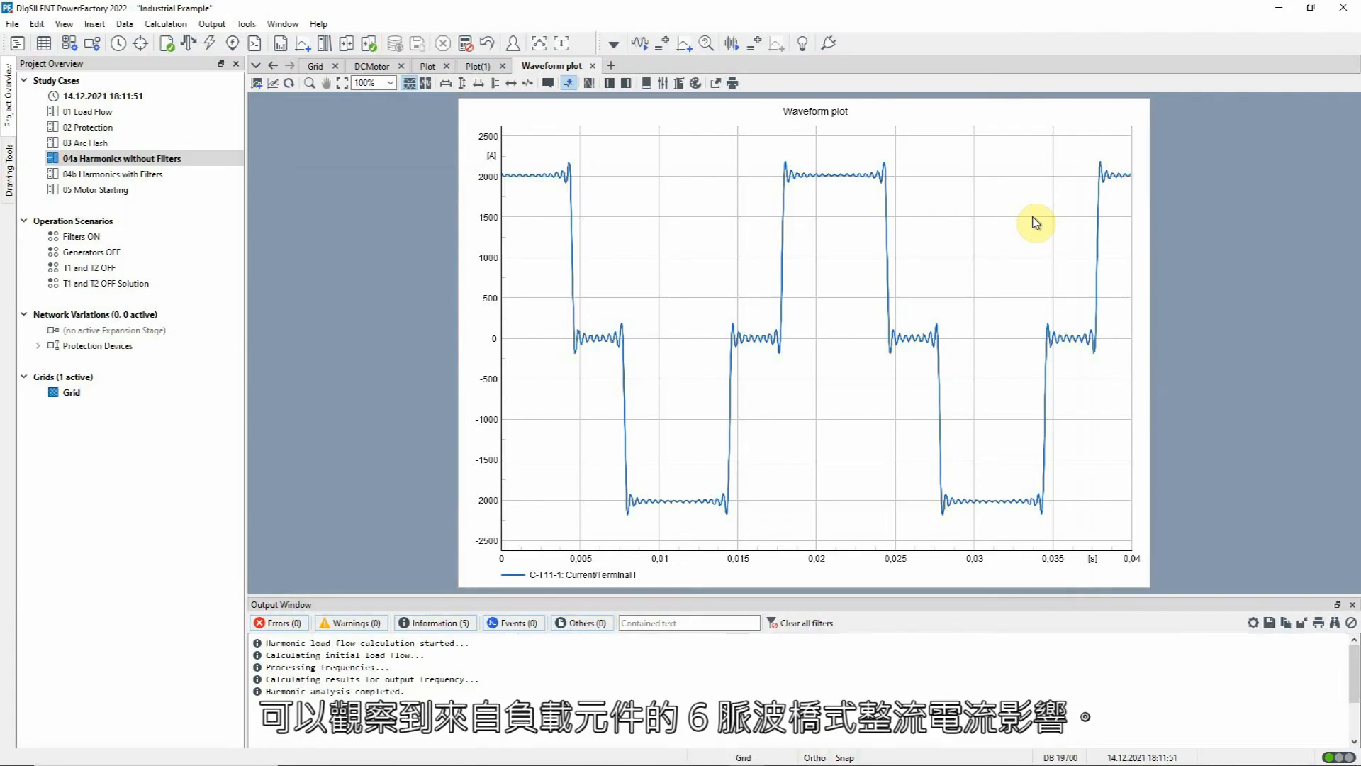
# Step: Duplicate the C-T11-1 current waveform plot on the same page
pyautogui.click(1034, 222)
pyautogui.hotkey('ctrl', 'c')
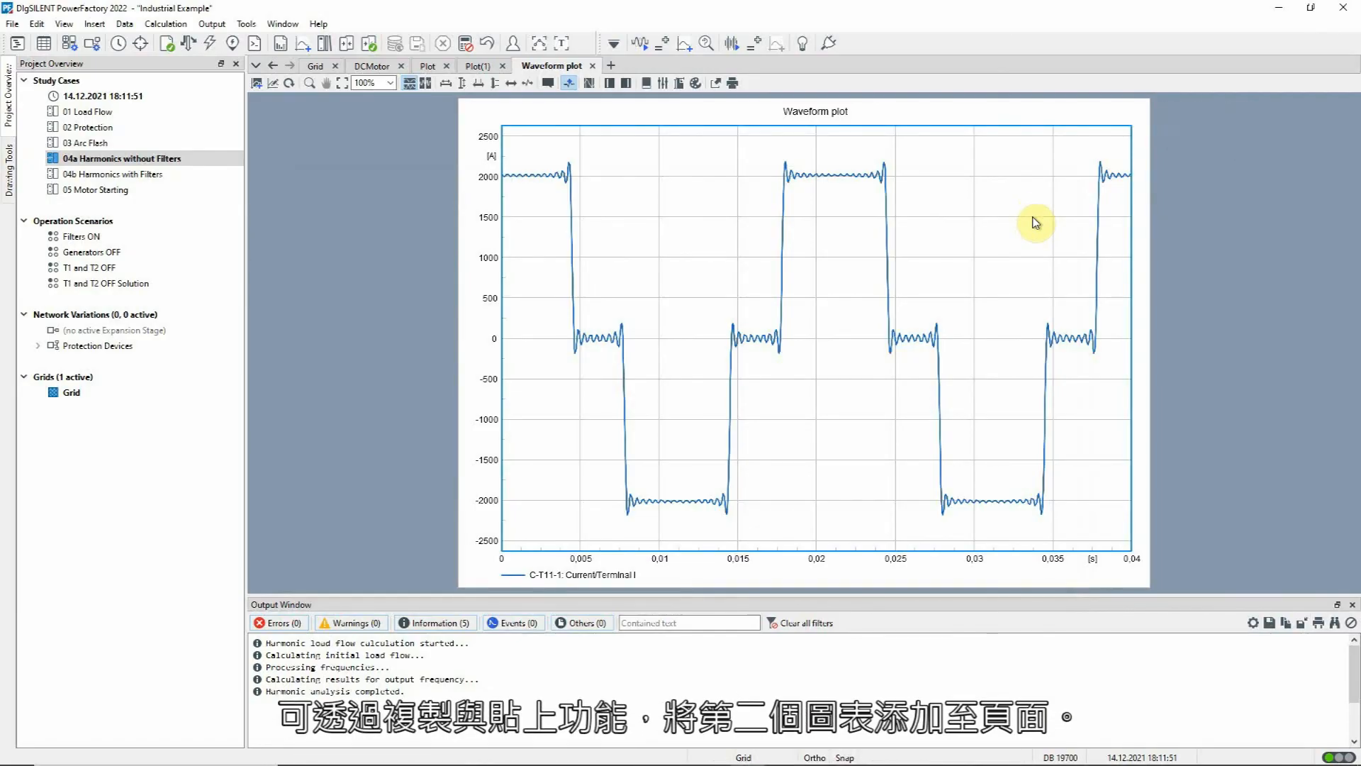
pyautogui.hotkey('ctrl', 'v')
# Step: Change the duplicated plot to busbar 38's voltage waveform with magnitude m:u and angle m:phiu, and rescale its vertical axis to fit
pyautogui.doubleClick(852, 438)
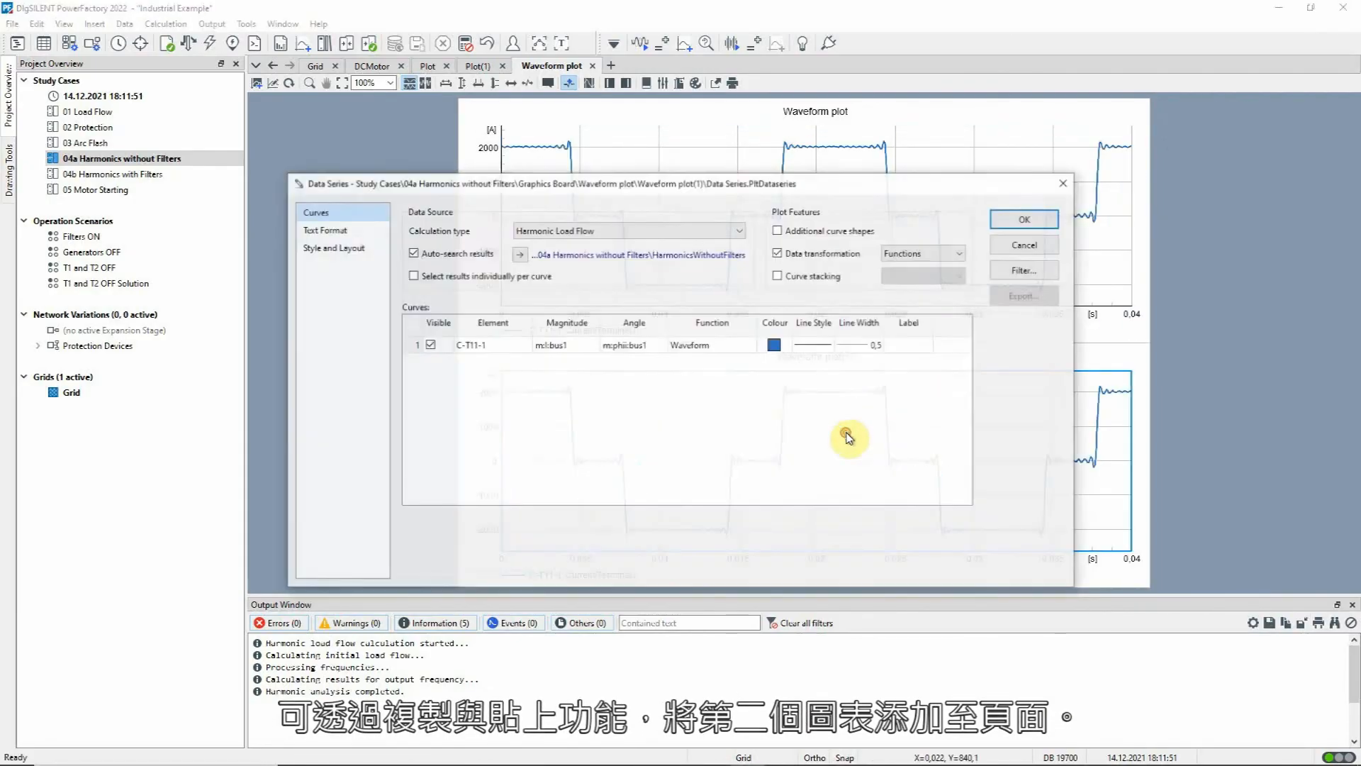
pyautogui.doubleClick(471, 345)
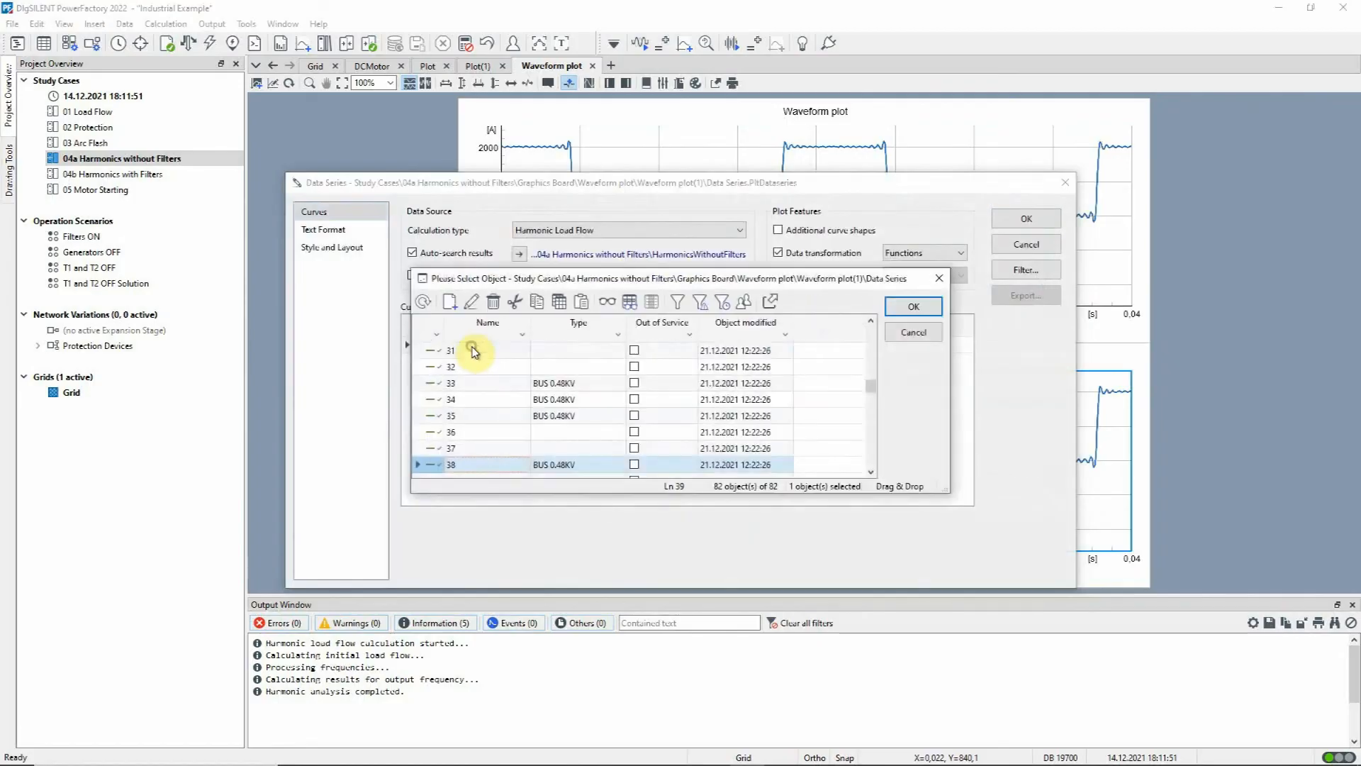
pyautogui.doubleClick(435, 463)
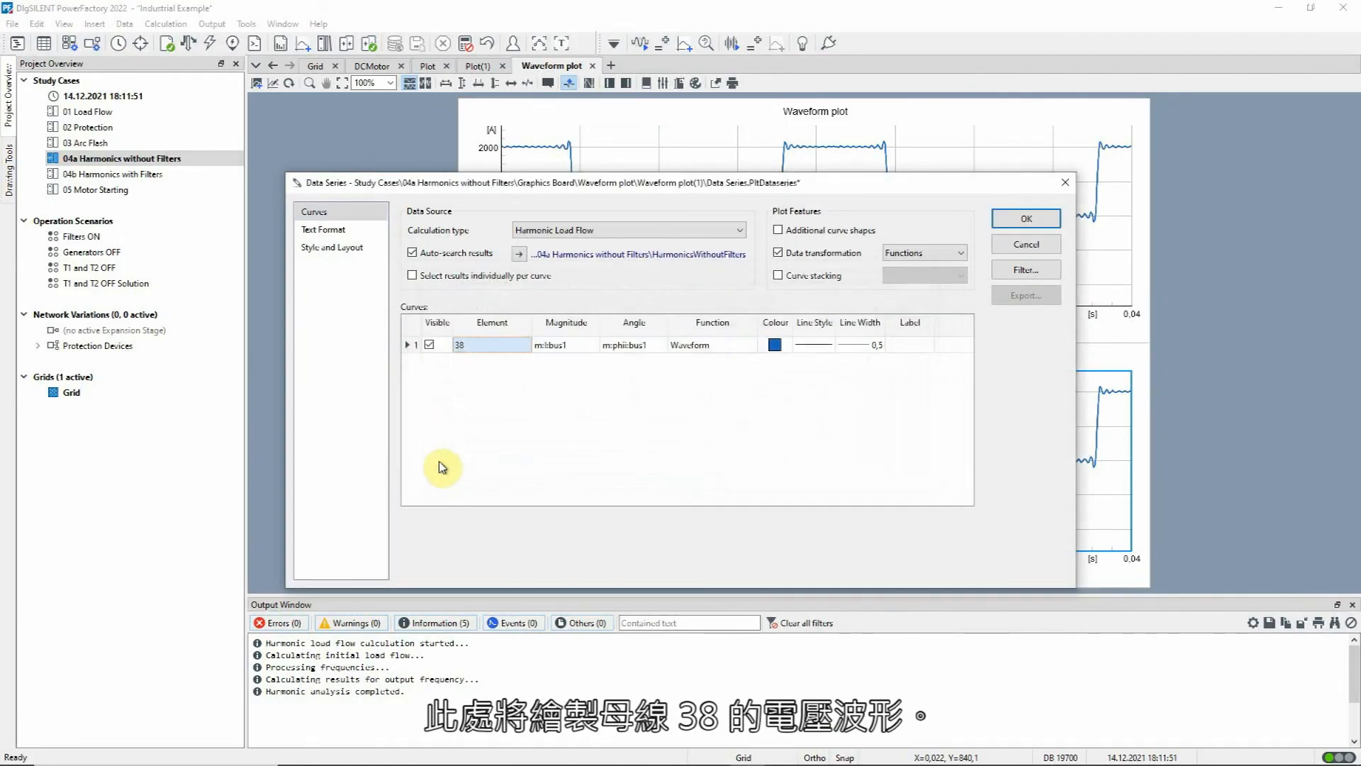
pyautogui.doubleClick(566, 345)
pyautogui.click(571, 357)
pyautogui.doubleClick(627, 345)
pyautogui.click(664, 370)
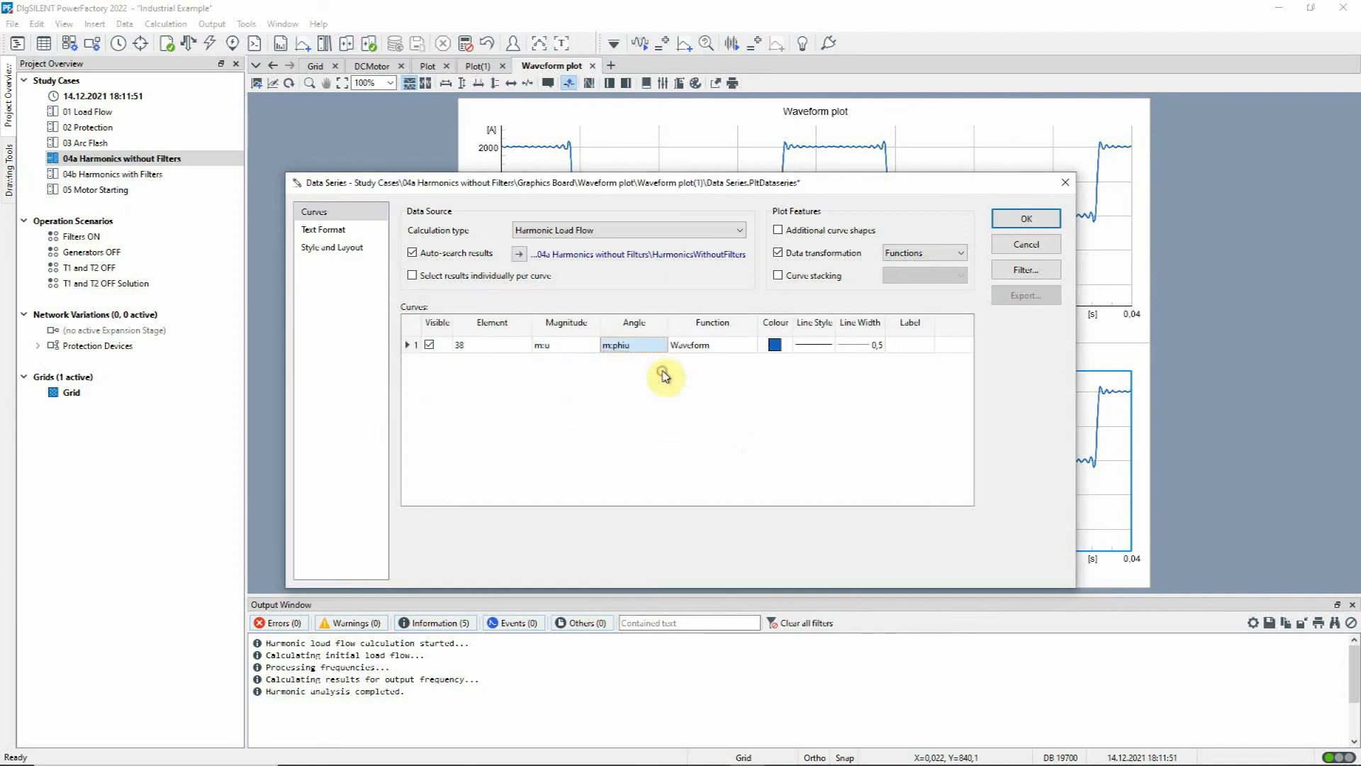
pyautogui.click(1010, 221)
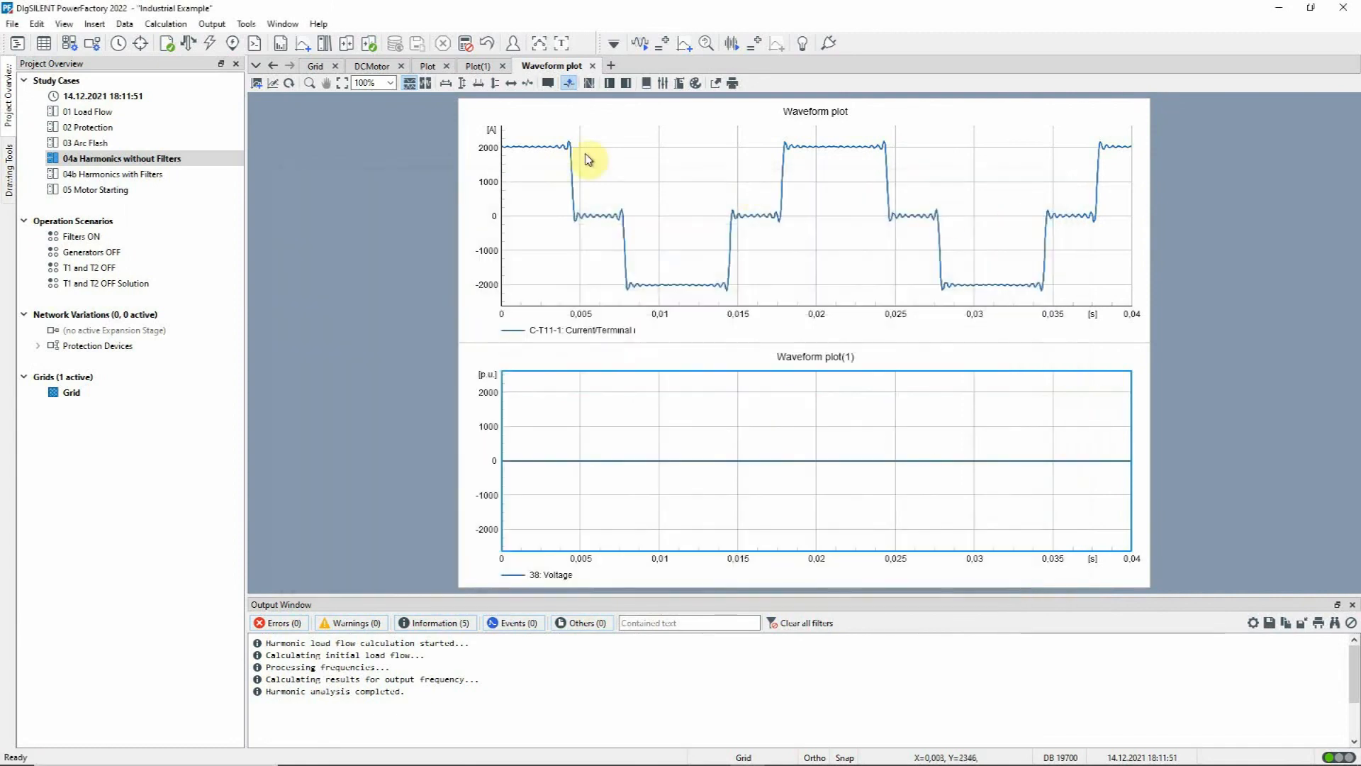
pyautogui.click(461, 84)
pyautogui.click(398, 147)
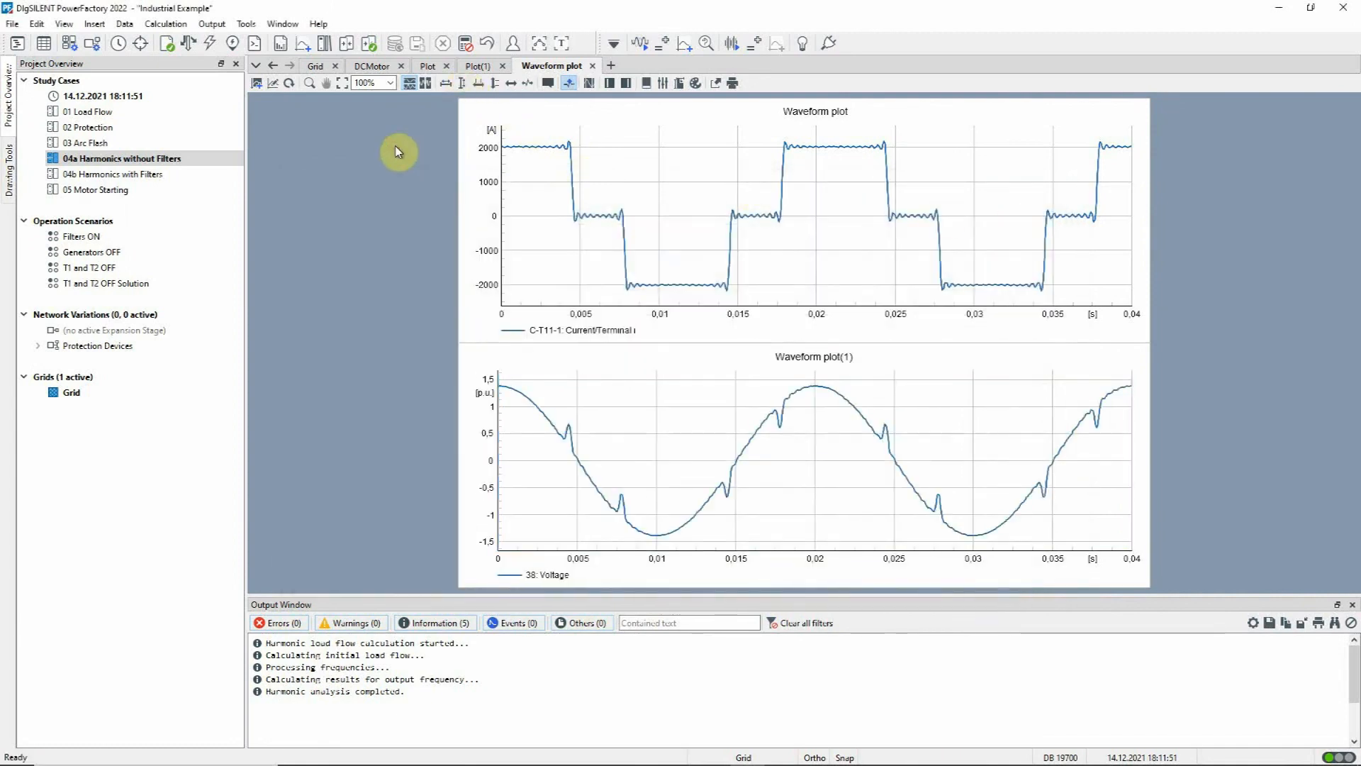
# Step: Copy busbar 38's harmonic distortion plot onto the waveform page as a third diagram
pyautogui.click(477, 66)
pyautogui.rightClick(664, 168)
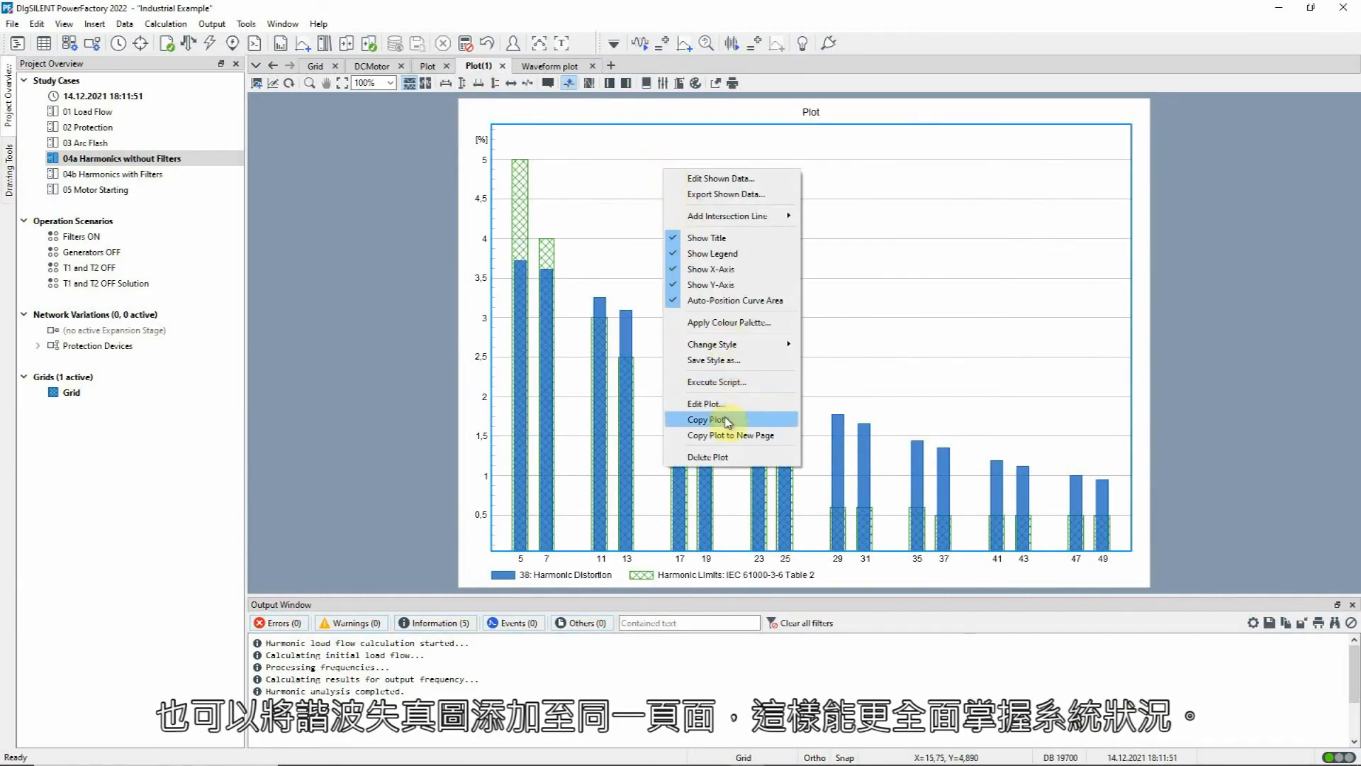
pyautogui.click(724, 421)
pyautogui.click(572, 71)
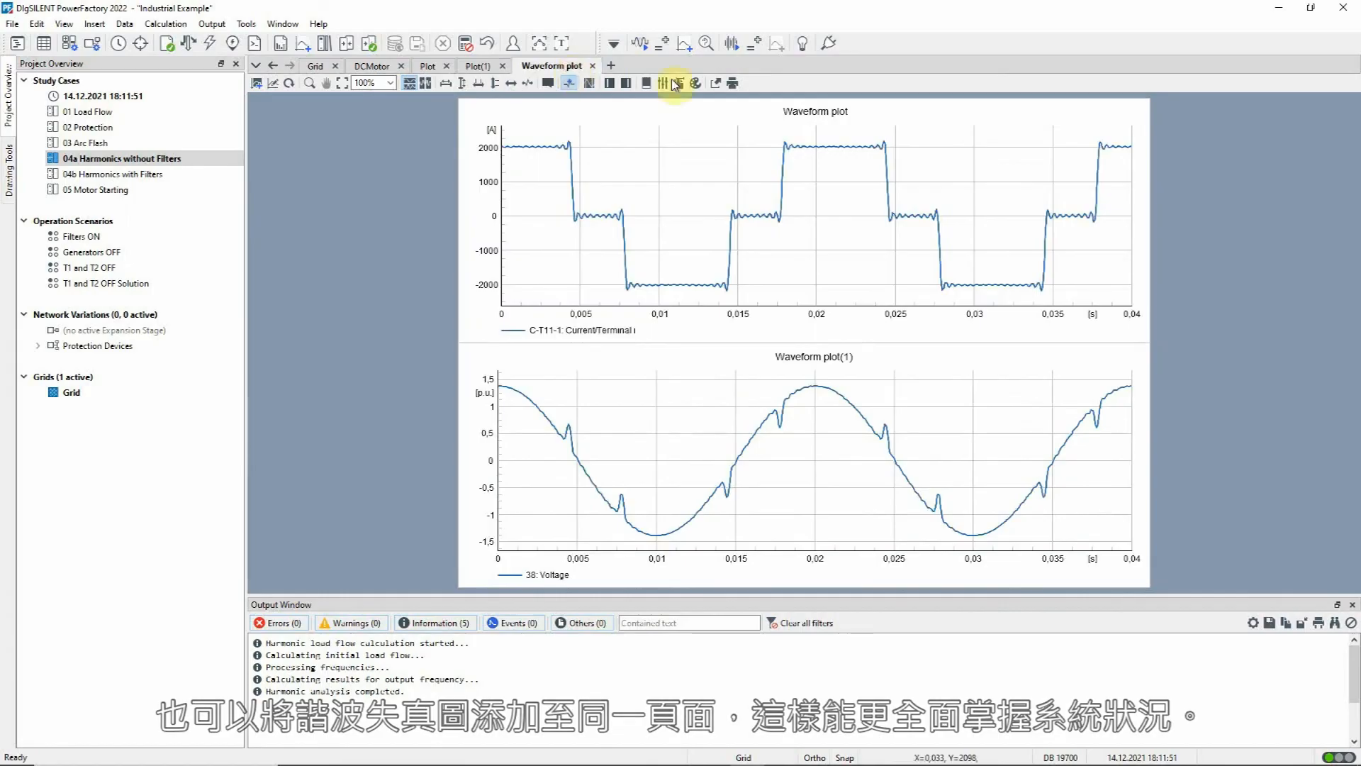
pyautogui.rightClick(1264, 211)
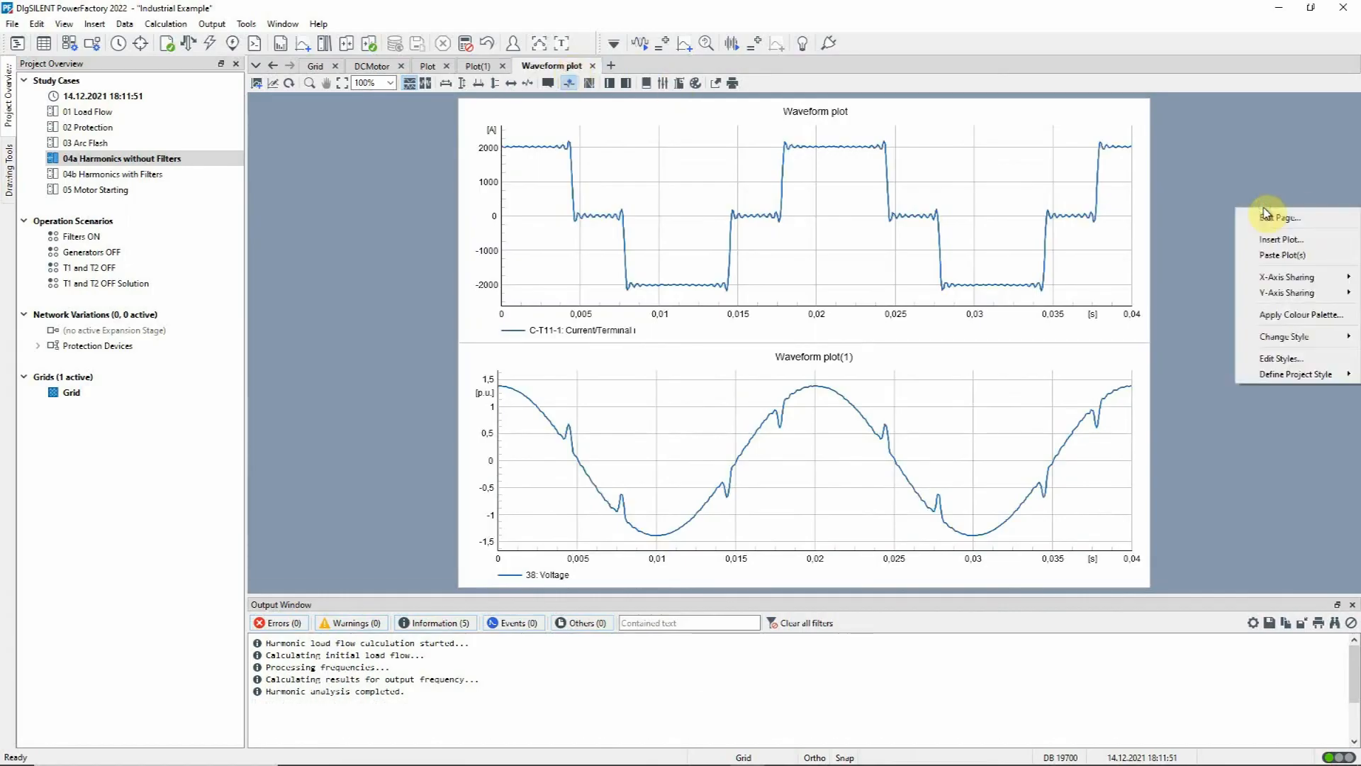
pyautogui.click(1270, 255)
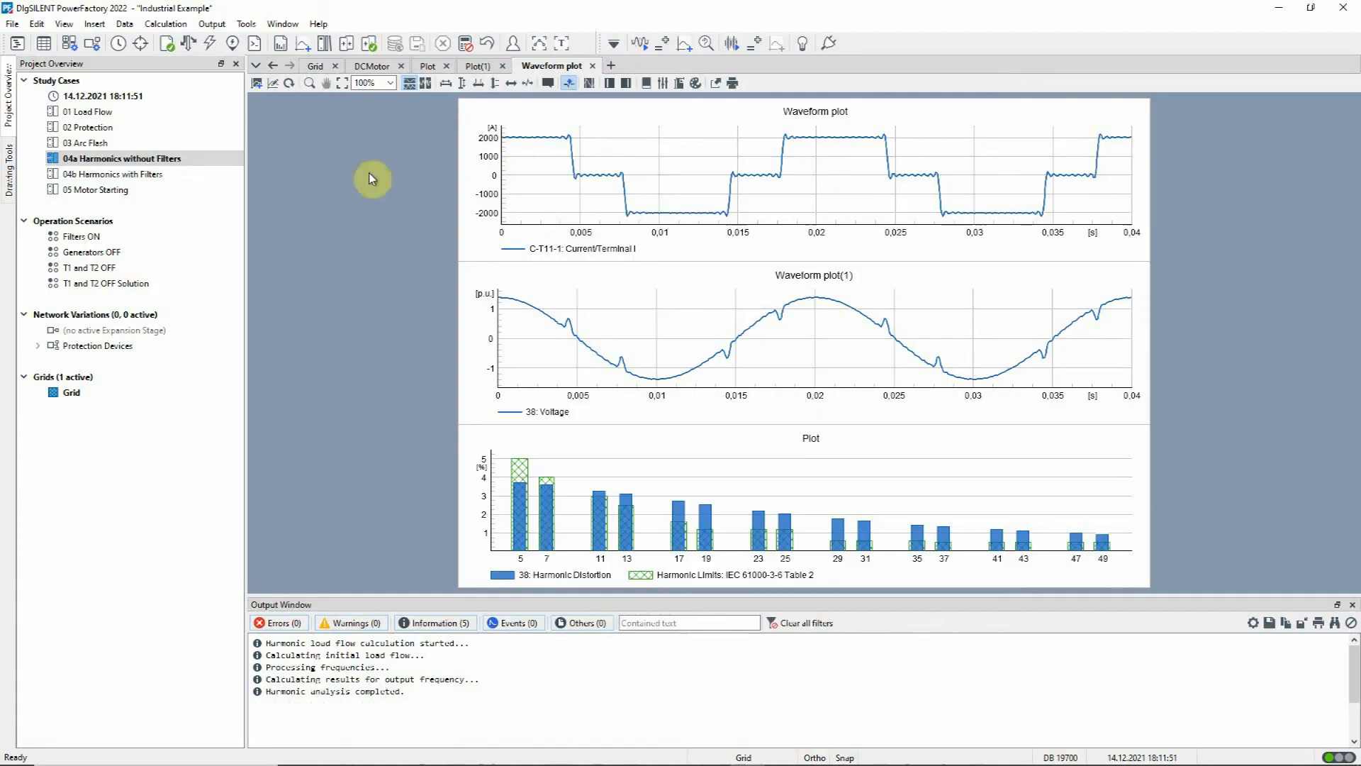
# Step: Activate the study case 04b Harmonics with Filters
pyautogui.click(218, 176)
pyautogui.rightClick(219, 176)
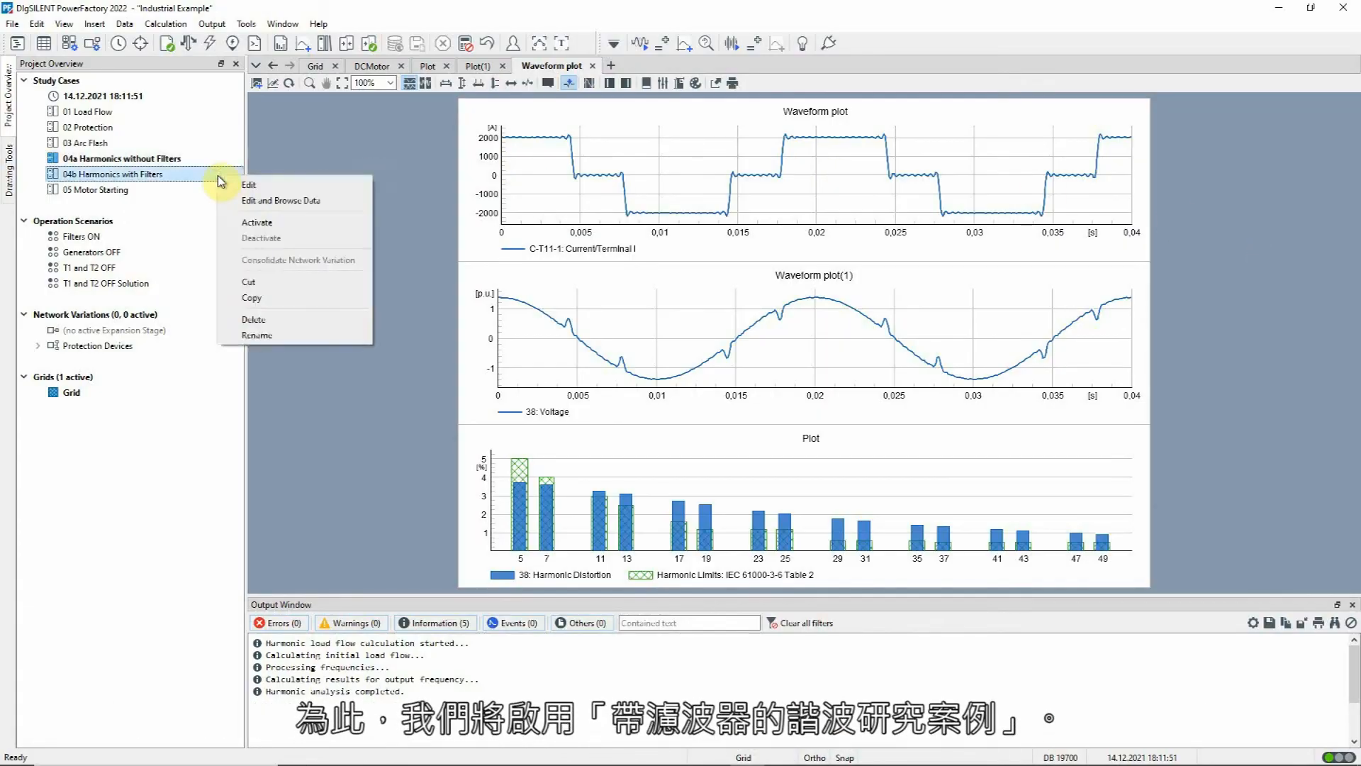
pyautogui.click(240, 221)
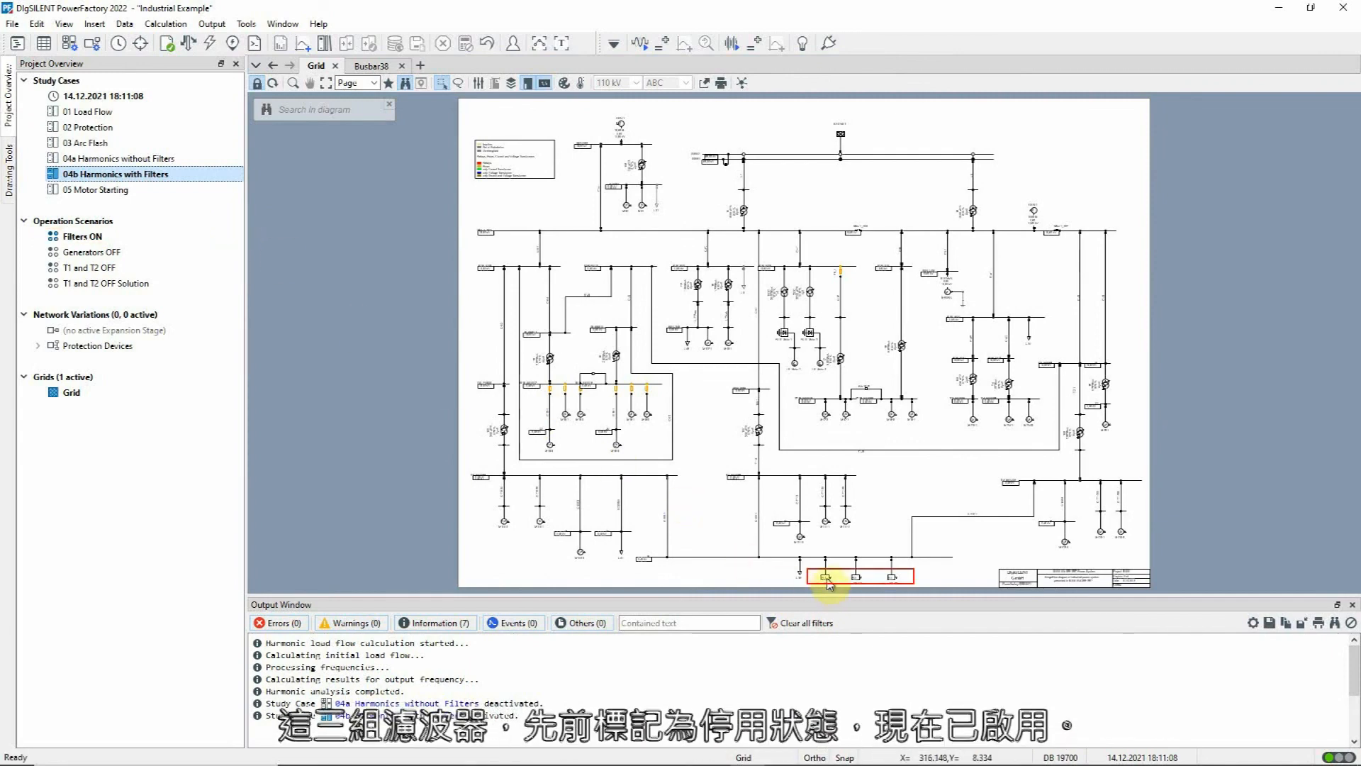
# Step: Check the basic data and in-service state of the Harm Filt 7th harmonic filter at busbar 38
pyautogui.doubleClick(826, 578)
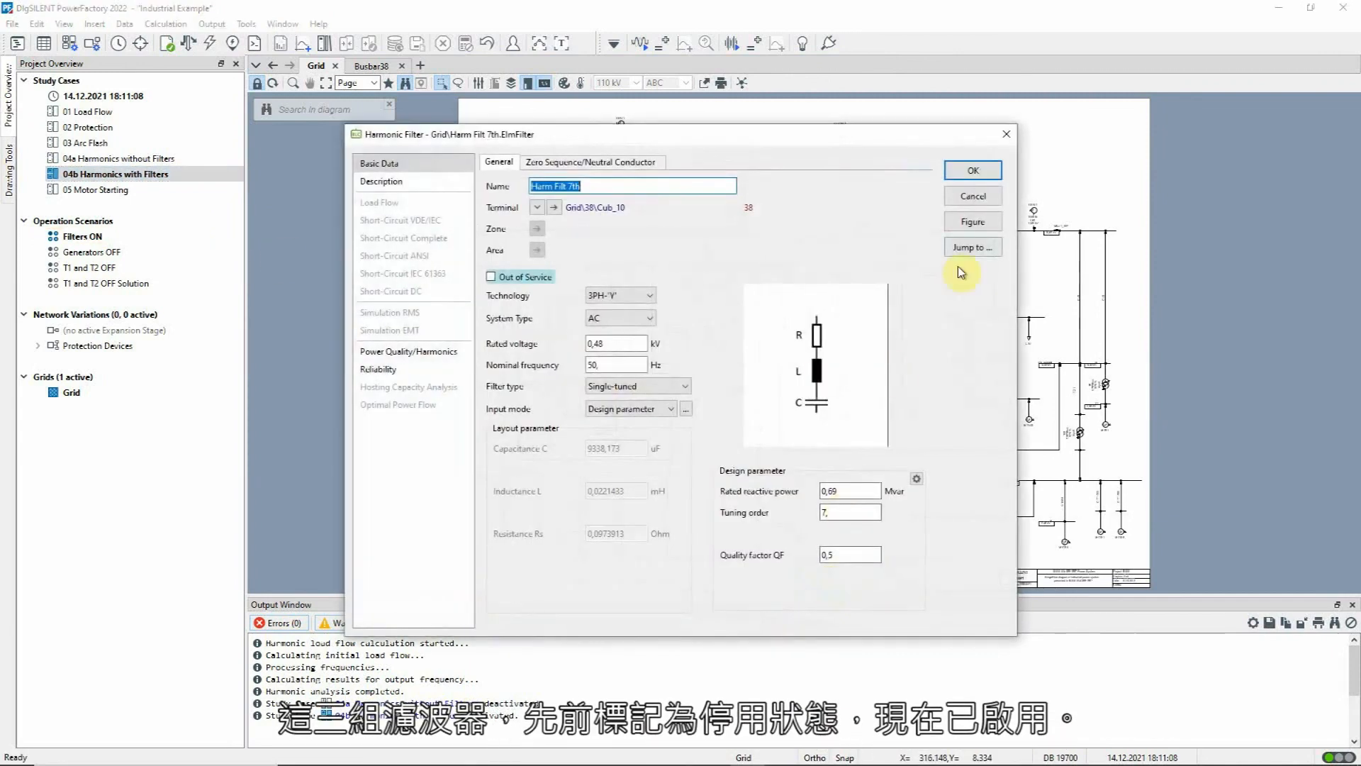
pyautogui.click(999, 196)
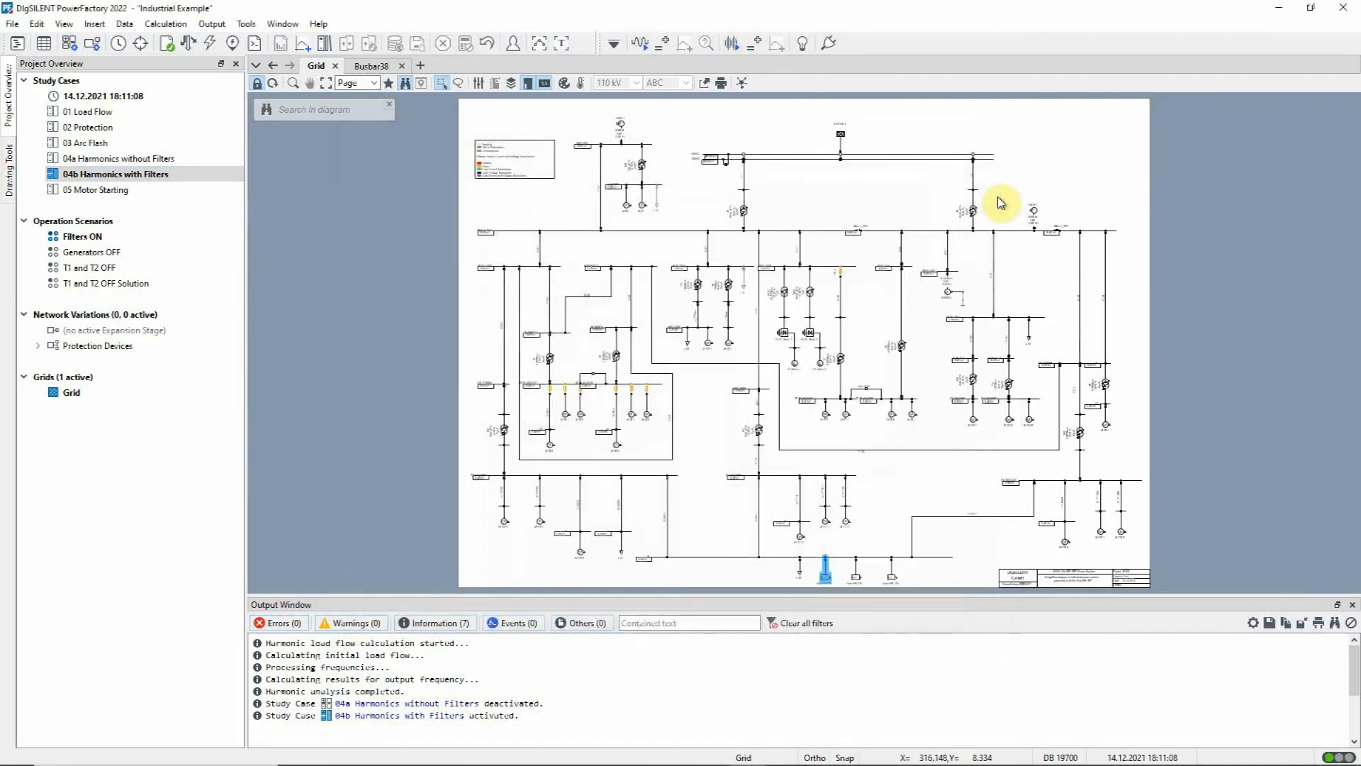
# Step: Run the harmonic load flow for the case with filters and show the results on the Busbar38 plot page
pyautogui.click(640, 43)
pyautogui.click(931, 215)
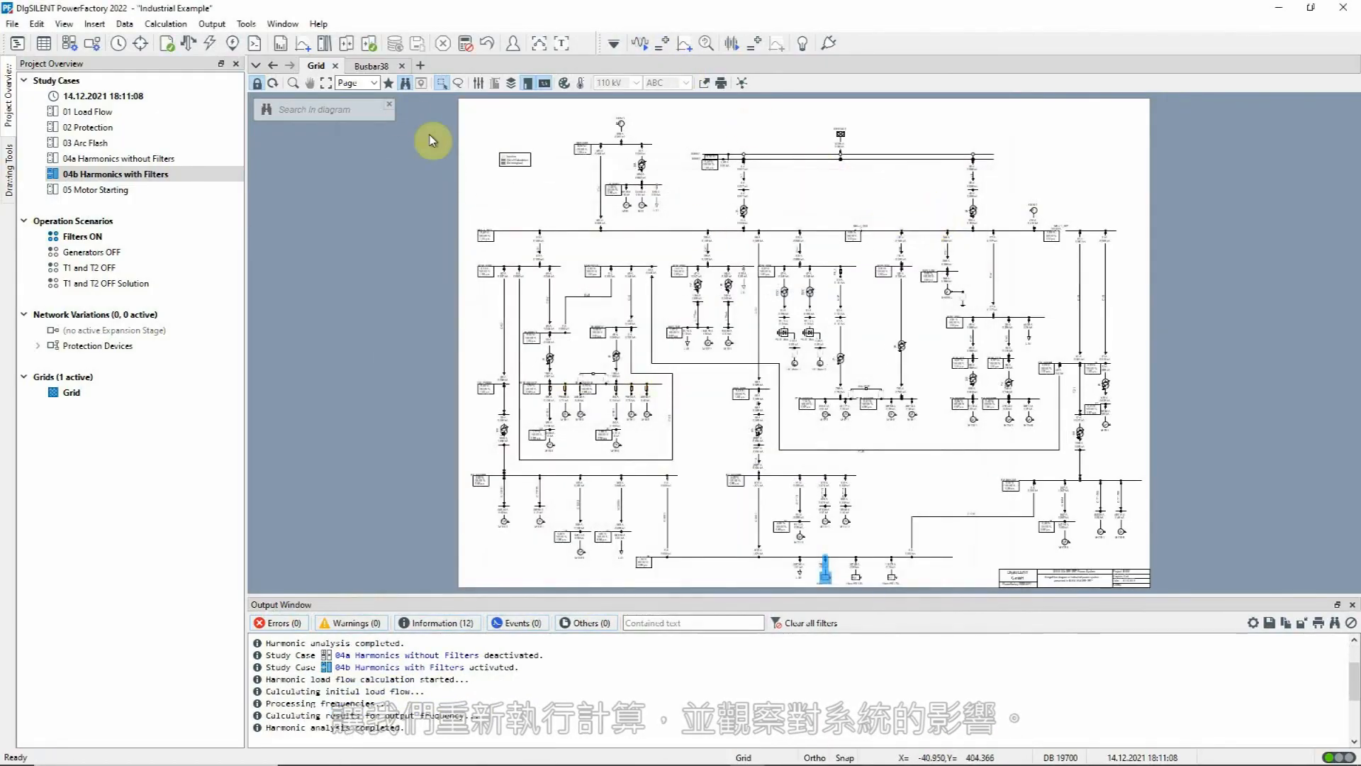
pyautogui.click(380, 68)
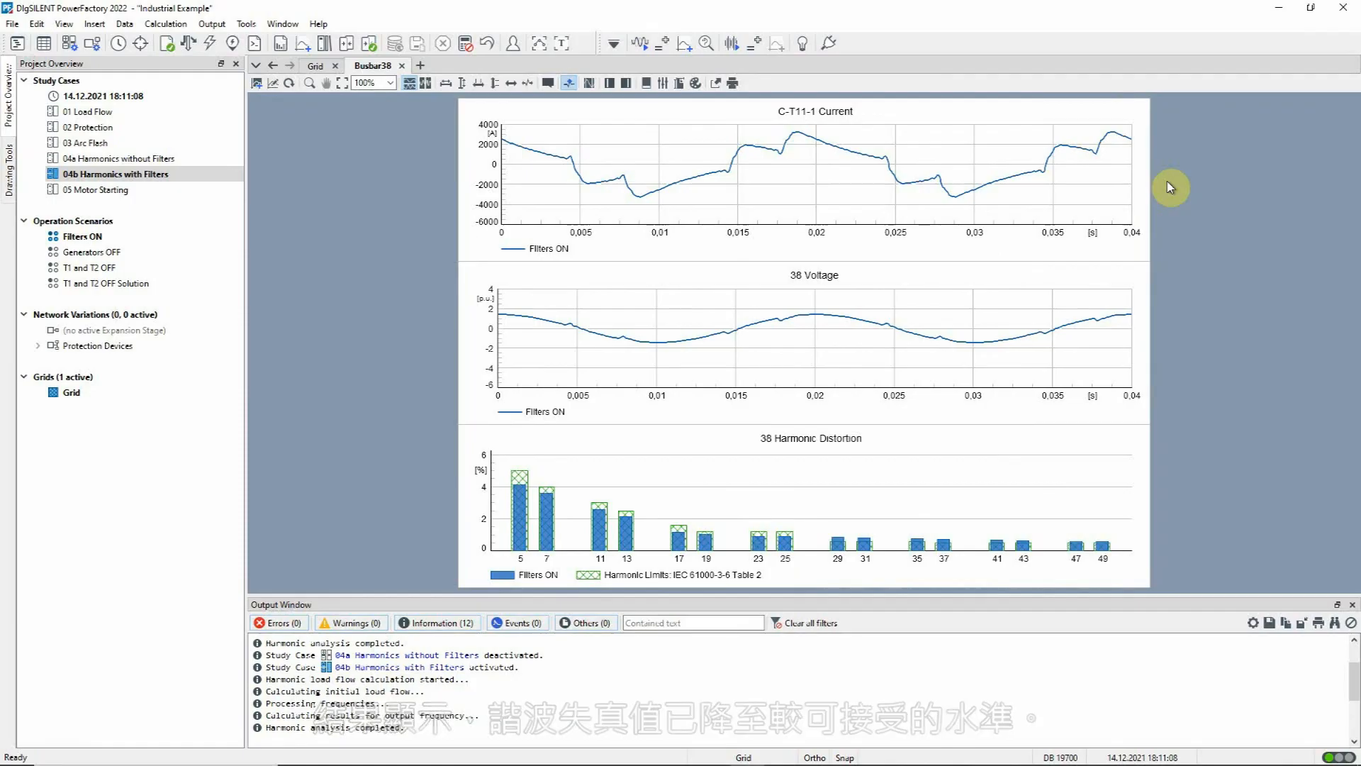
# Step: Add a second C-T11-1 current curve from study case 04a's harmonics results, labelled Filters OFF, and apply the colour palette to the plot
pyautogui.doubleClick(796, 180)
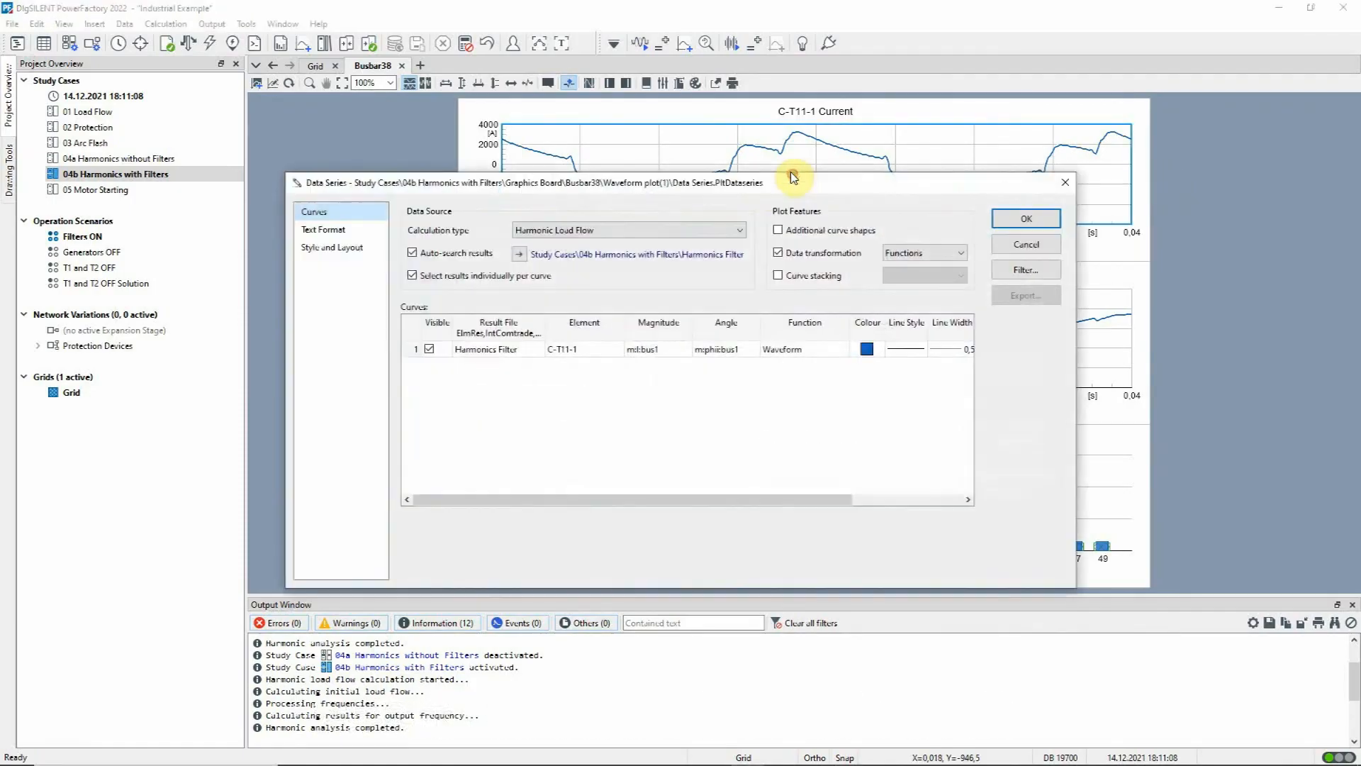
pyautogui.click(408, 349)
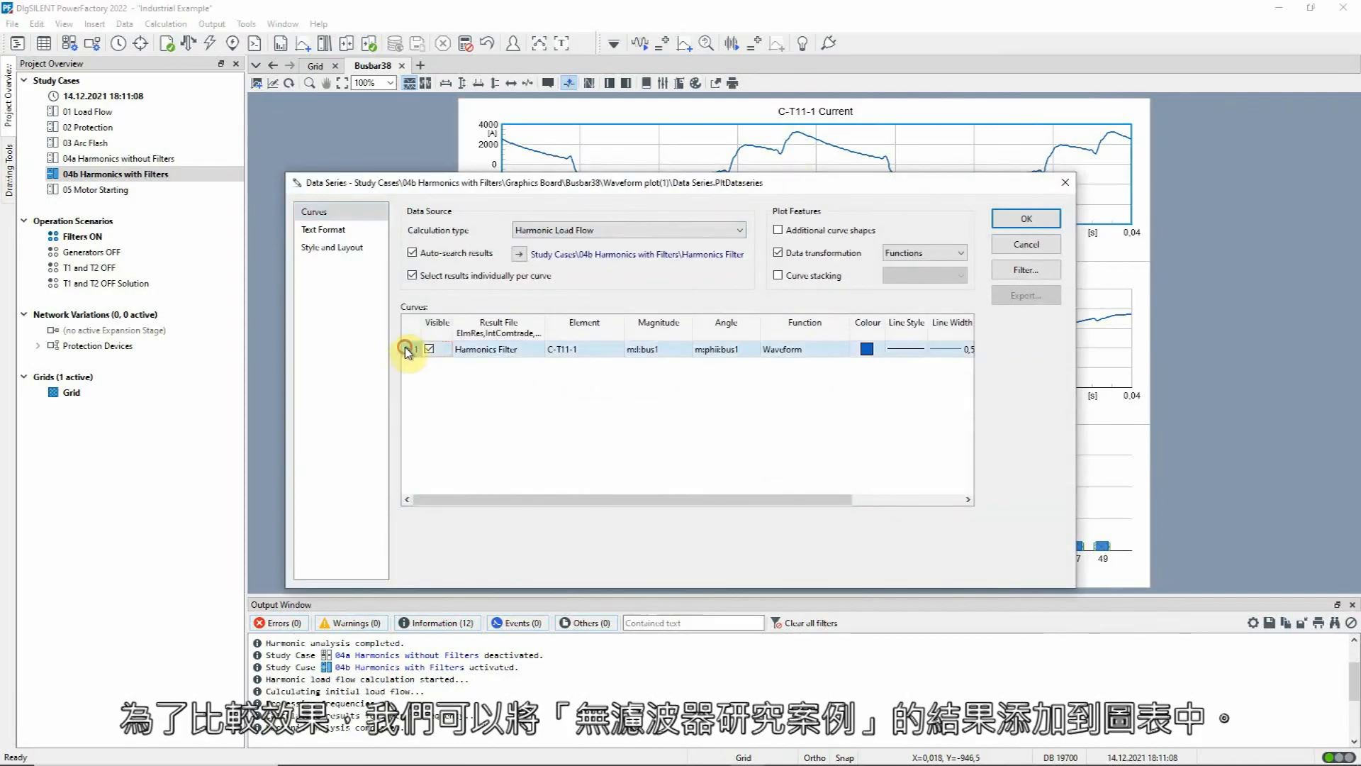
pyautogui.doubleClick(409, 352)
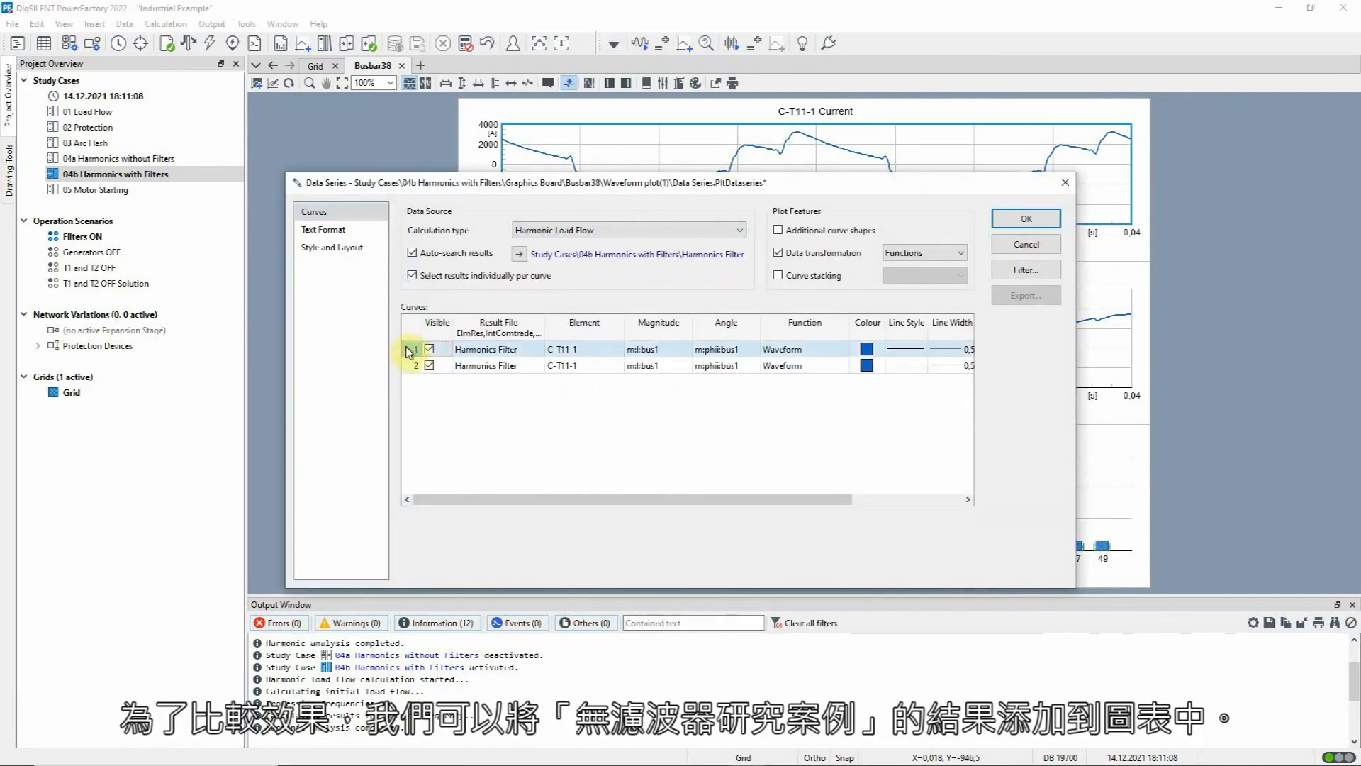
pyautogui.doubleClick(479, 363)
pyautogui.click(524, 386)
pyautogui.click(684, 291)
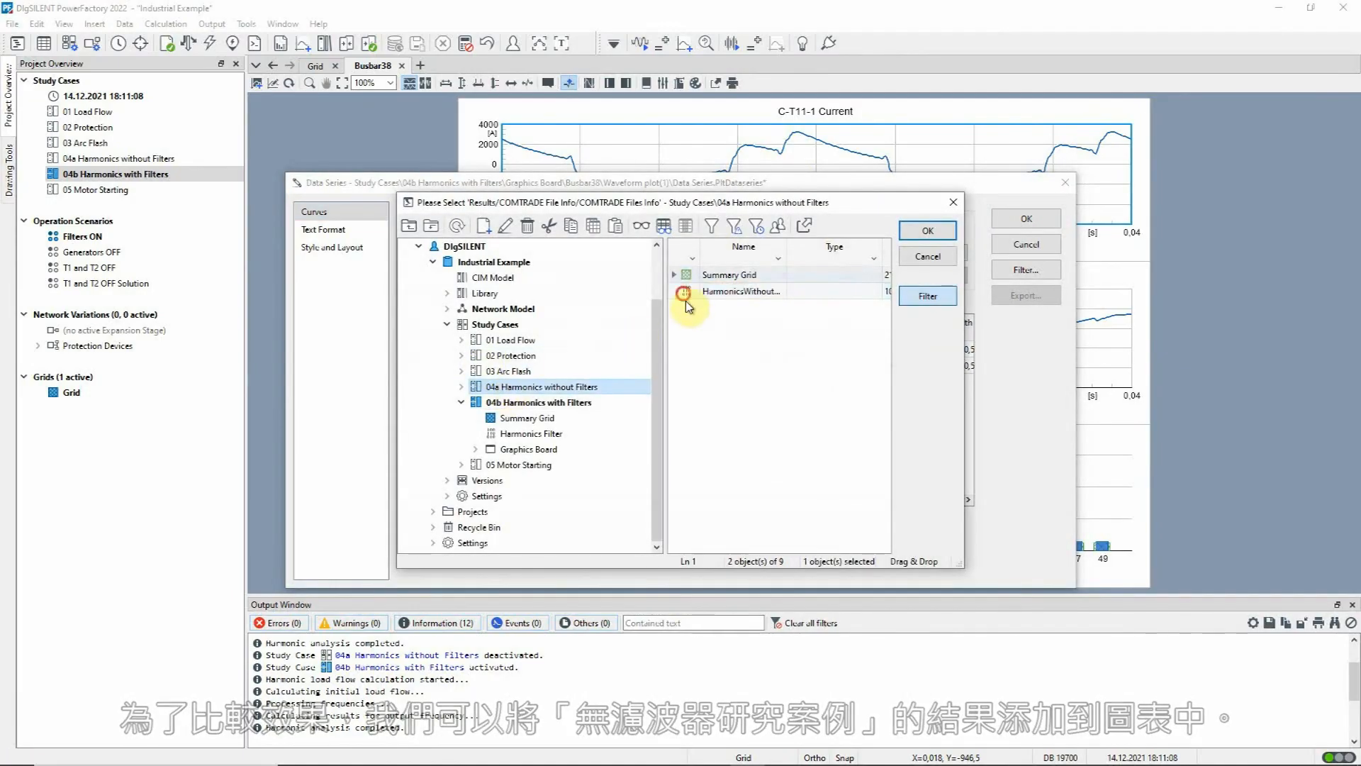
pyautogui.doubleClick(684, 293)
pyautogui.moveTo(853, 500); pyautogui.dragTo(961, 499)
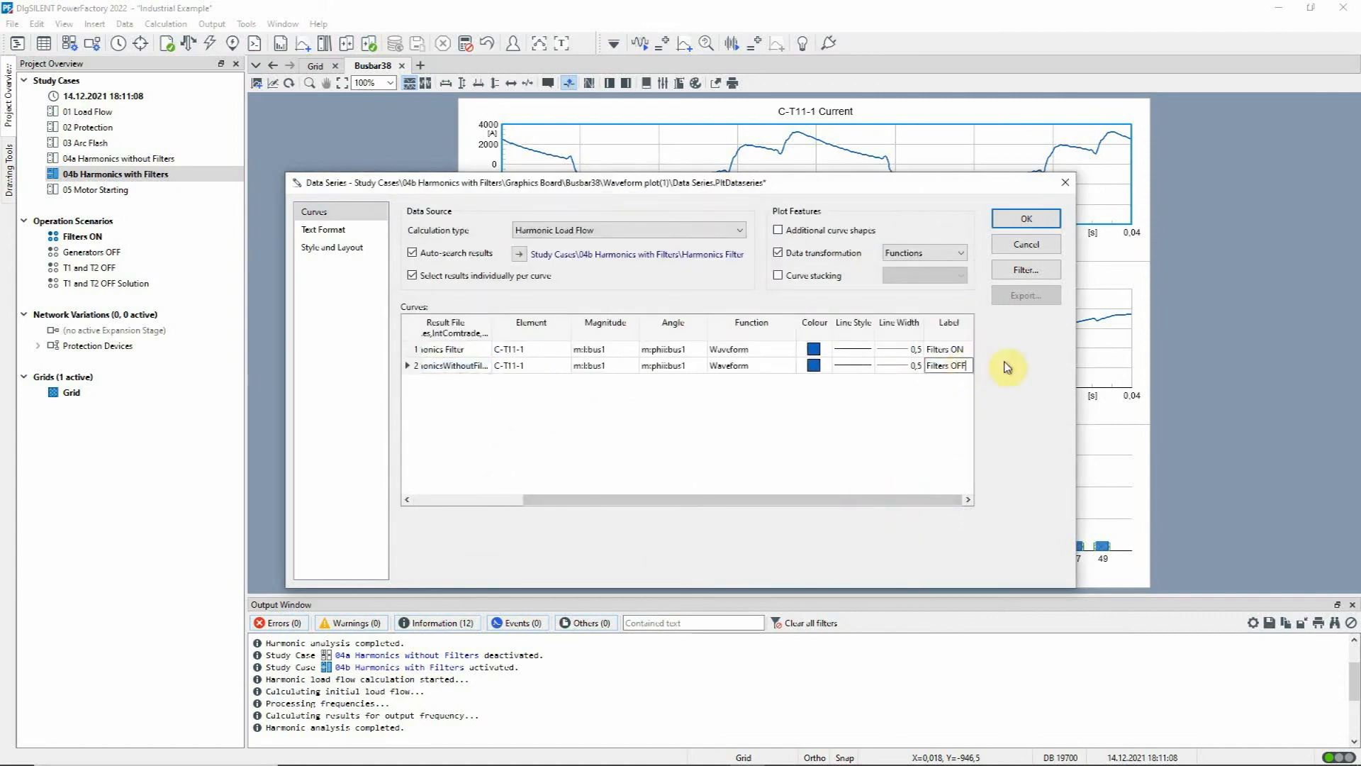
pyautogui.click(1006, 219)
pyautogui.rightClick(950, 187)
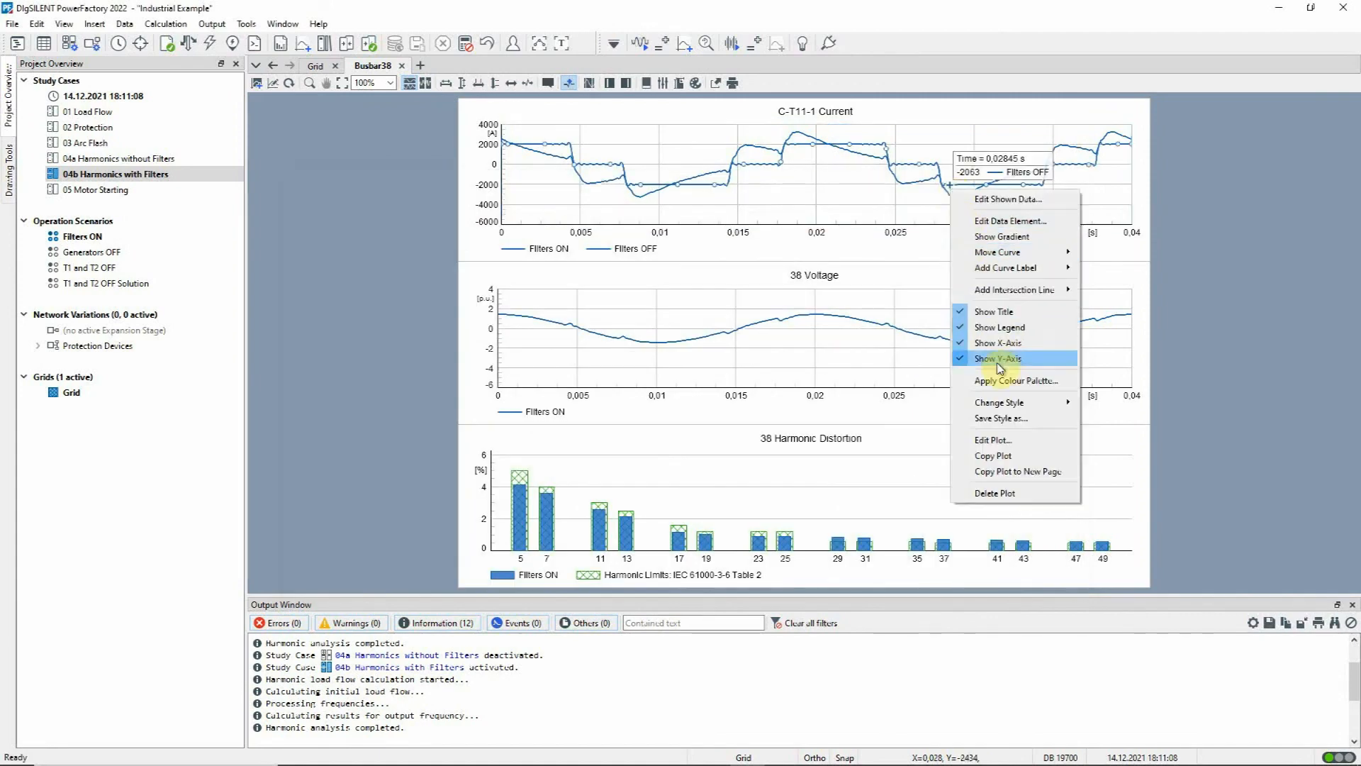
pyautogui.click(1006, 383)
# Step: Open the data series of busbar 38's voltage waveform plot for editing
pyautogui.click(810, 275)
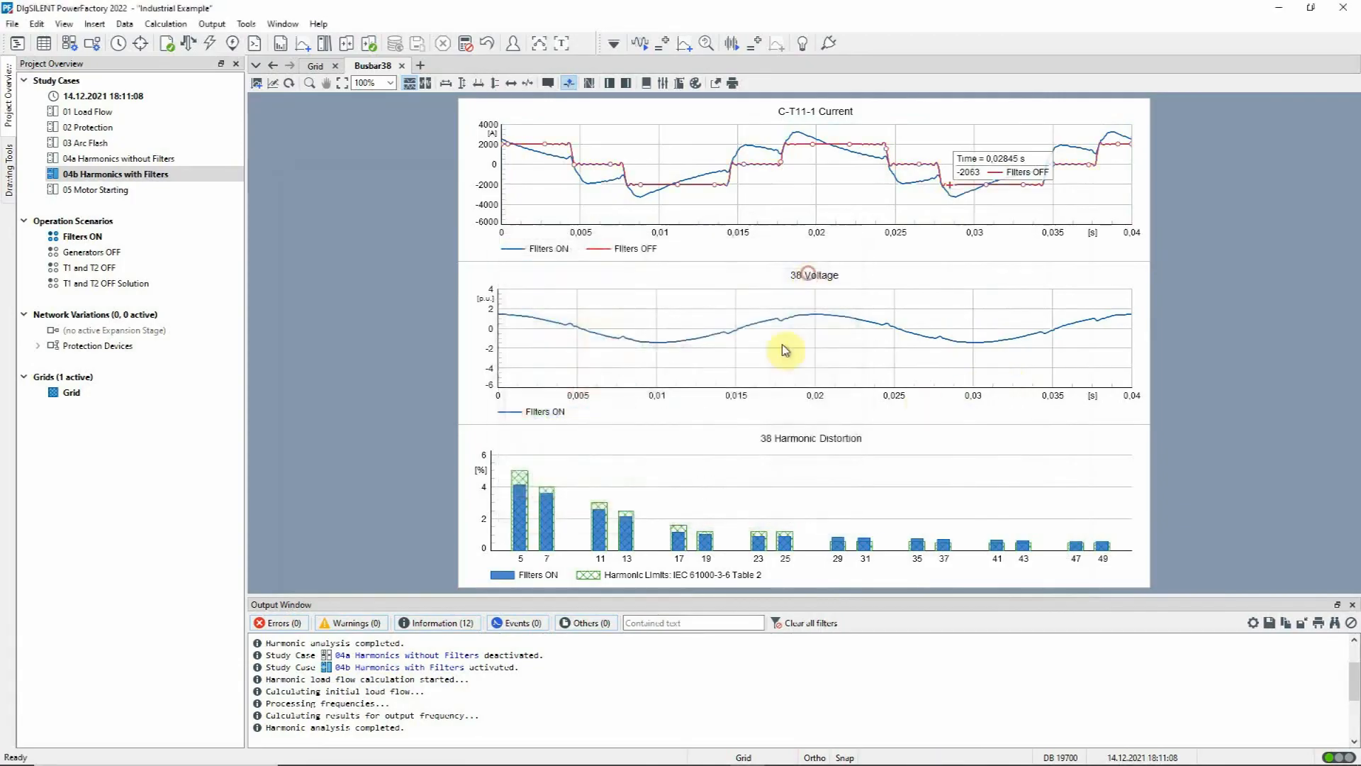
pyautogui.doubleClick(623, 351)
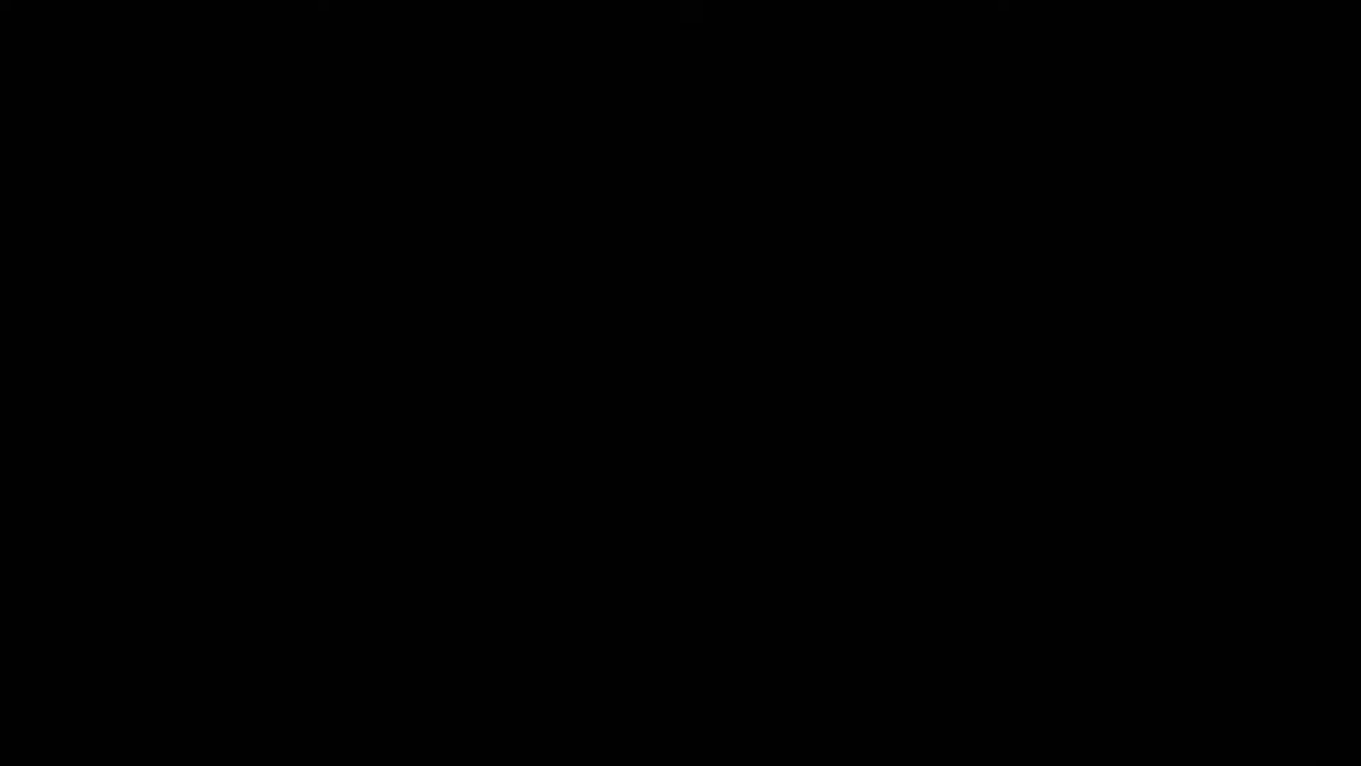